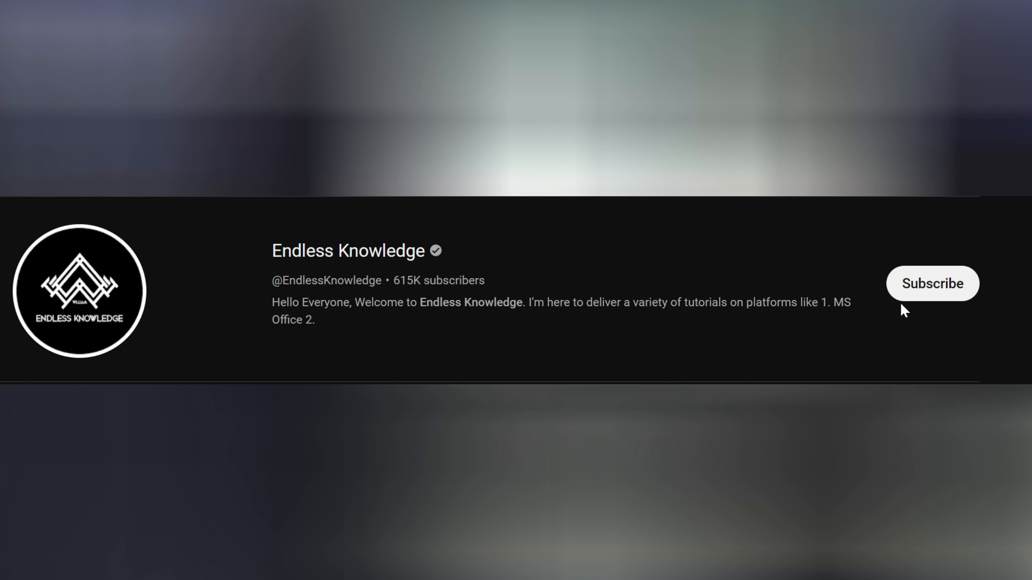
{"action": "left_click", "coordinate": [912, 296]}
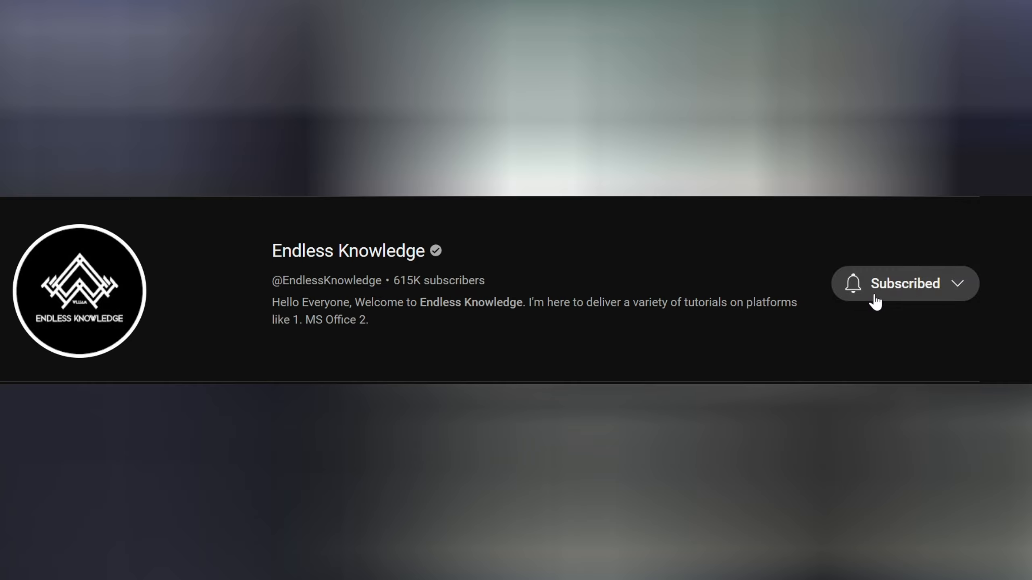
{"action": "left_click", "coordinate": [855, 290]}
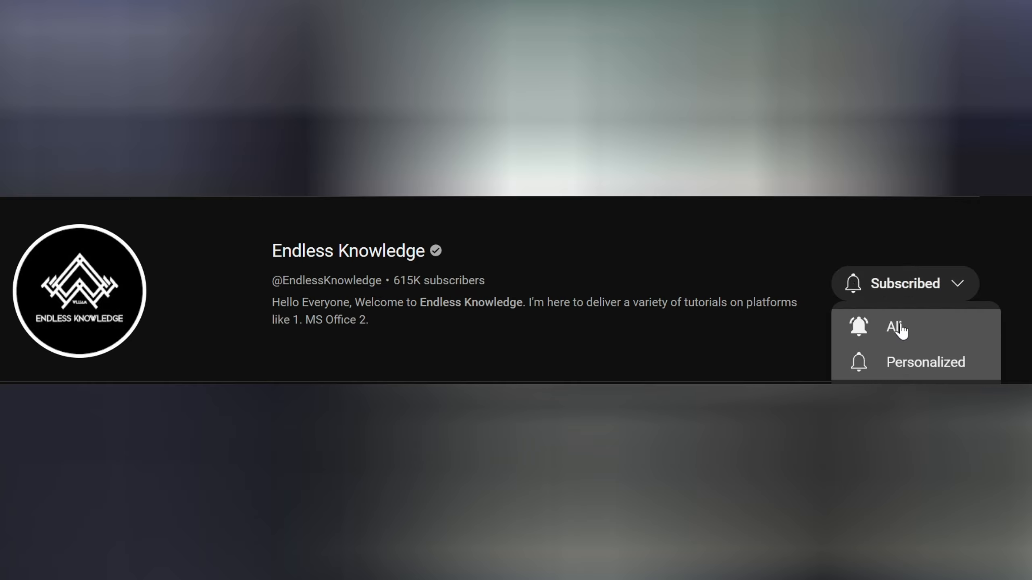
{"action": "left_click", "coordinate": [914, 333]}
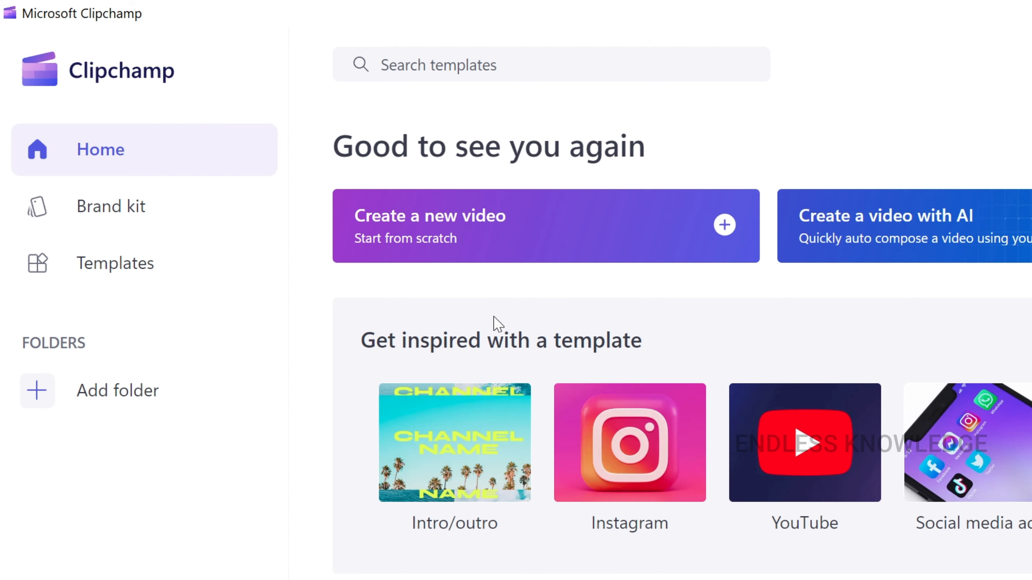
- Create a new video from scratch and name the project "Sample Rec"
{"action": "left_click", "coordinate": [502, 219]}
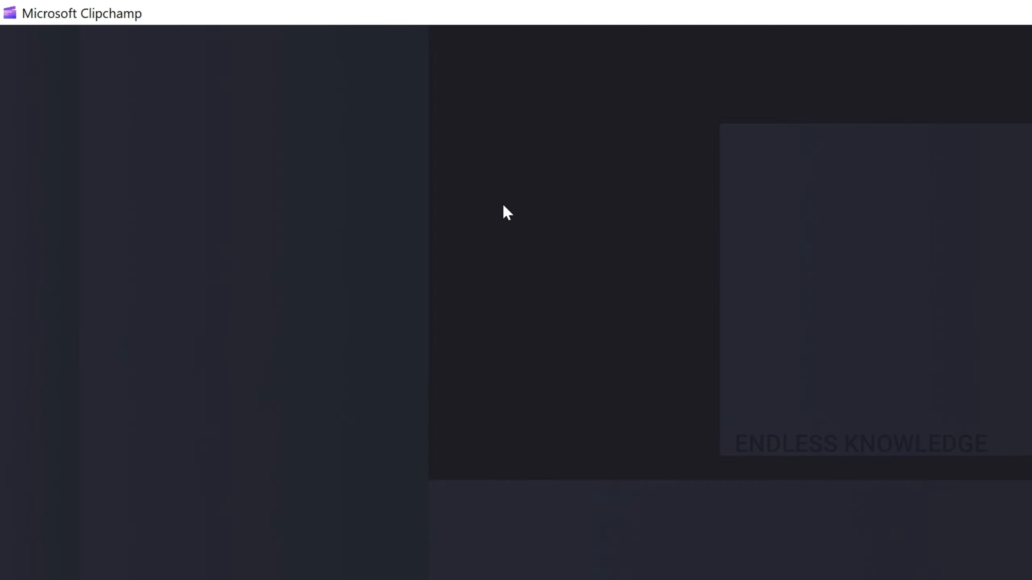
{"action": "left_click", "coordinate": [428, 65]}
{"action": "type", "text": "S"}
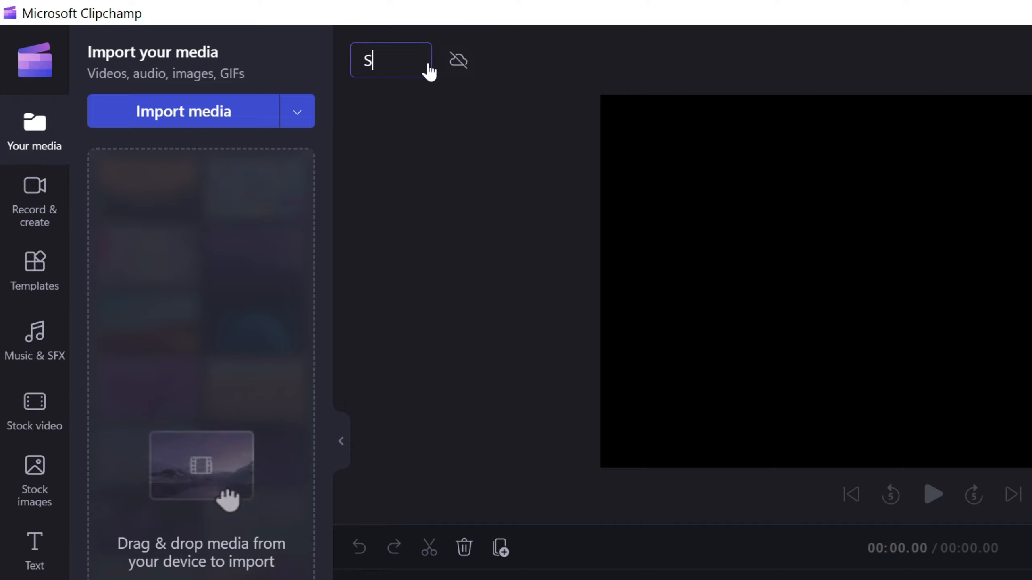
{"action": "type", "text": "ample Rec"}
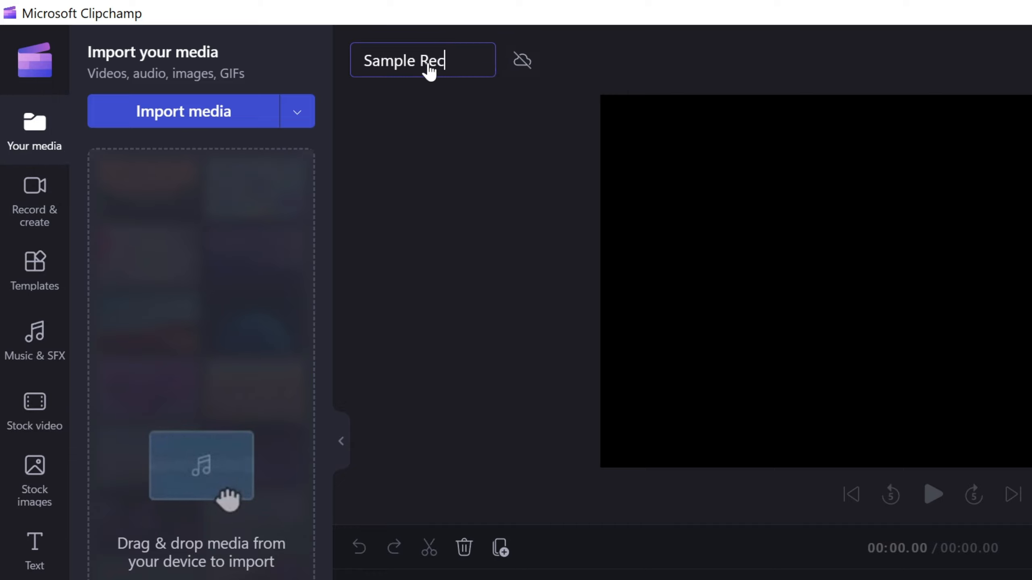
{"action": "key", "text": "Return"}
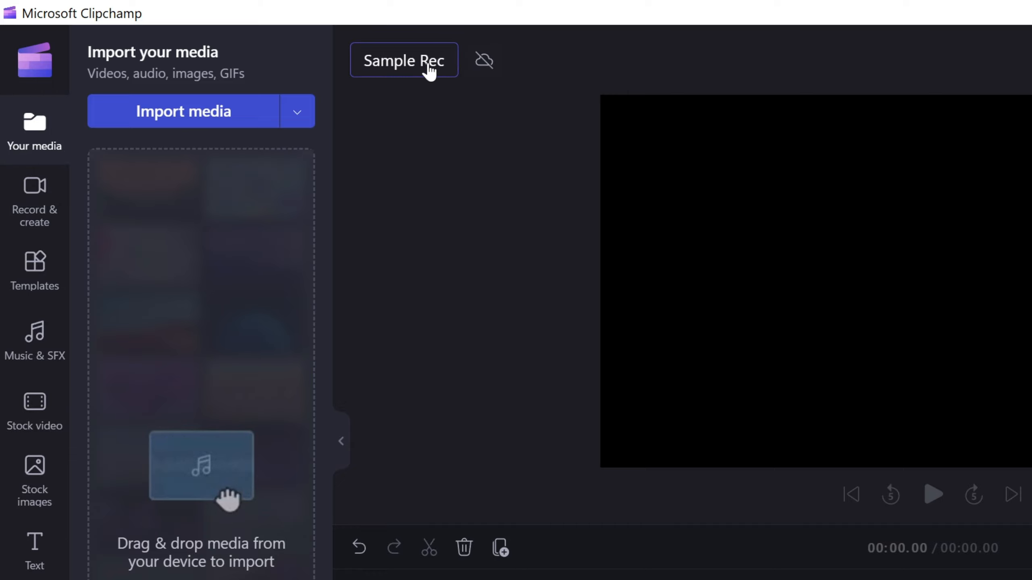
- Examine the recorder setups of the "Screen and camera" and "Camera" recording modes, closing each one
{"action": "left_click", "coordinate": [49, 205]}
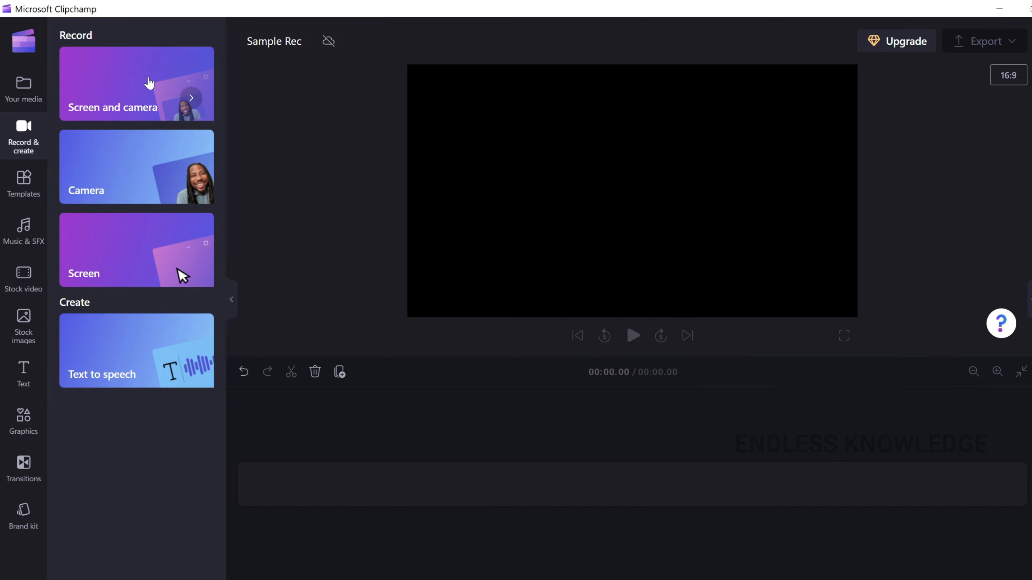
{"action": "left_click", "coordinate": [149, 83]}
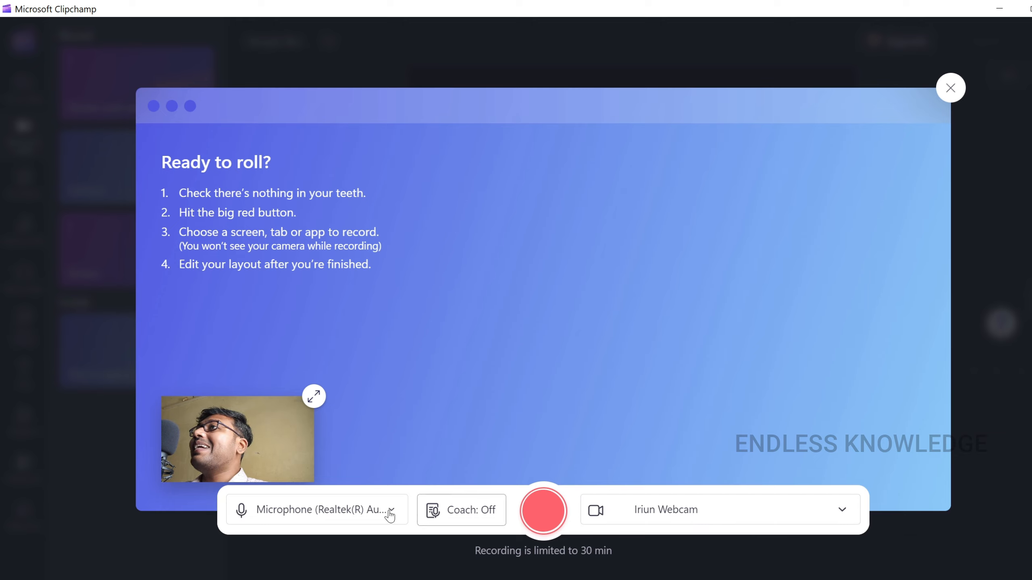
{"action": "left_click", "coordinate": [950, 87]}
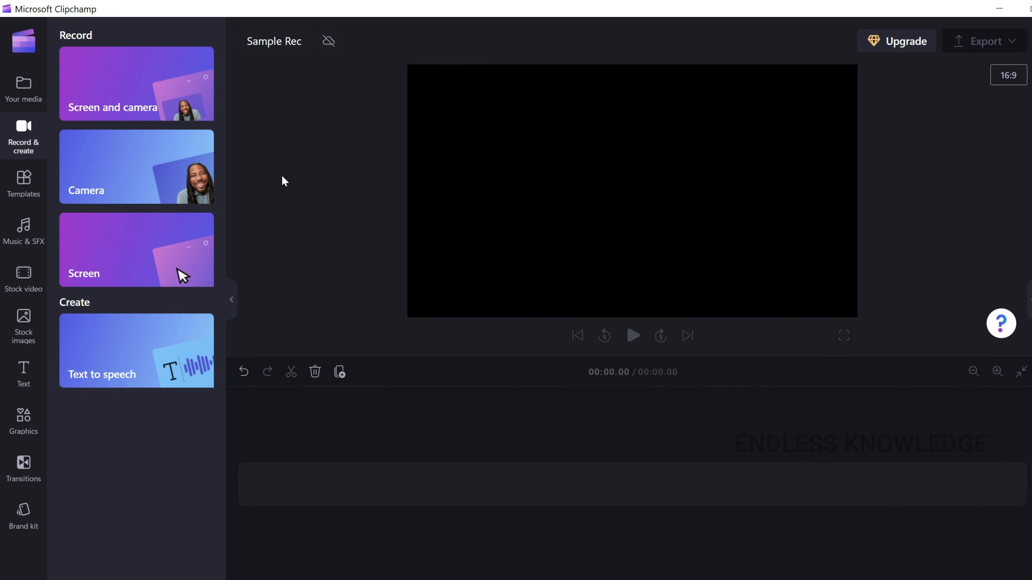
{"action": "left_click", "coordinate": [157, 167]}
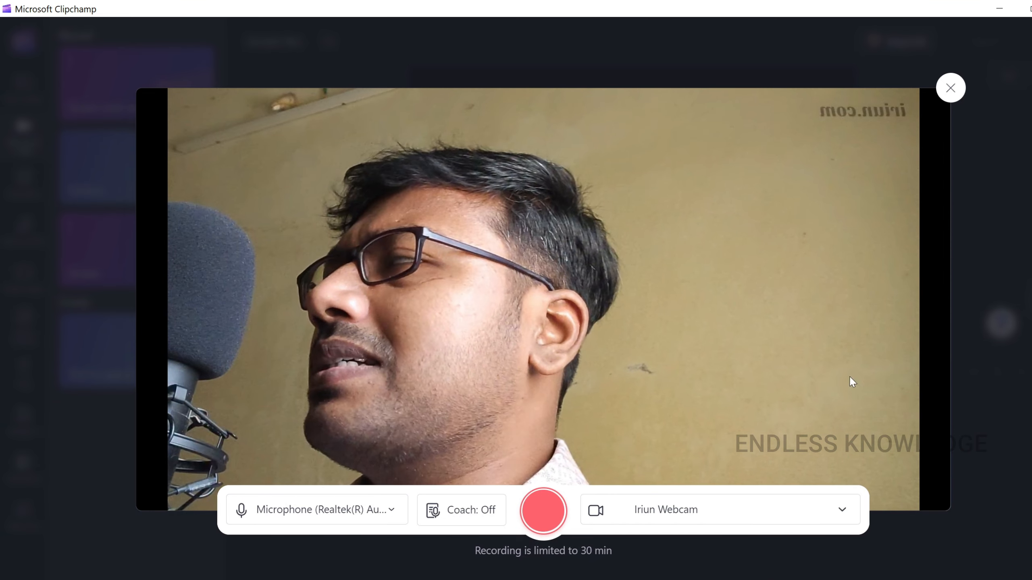
{"action": "left_click", "coordinate": [950, 88]}
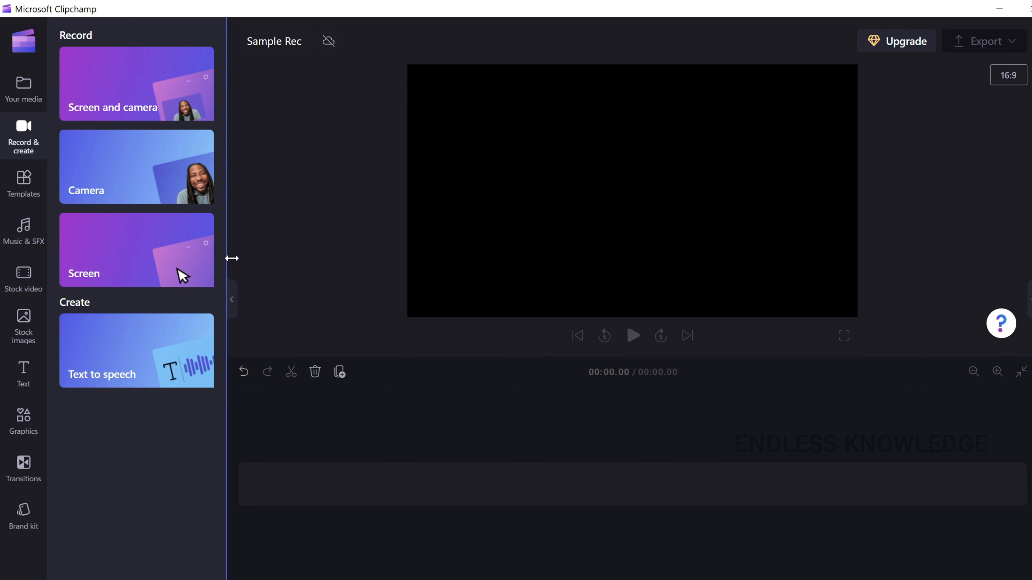
- Look at the microphone choices of the "Screen" recording mode and close its recorder
{"action": "mouse_move", "coordinate": [170, 257]}
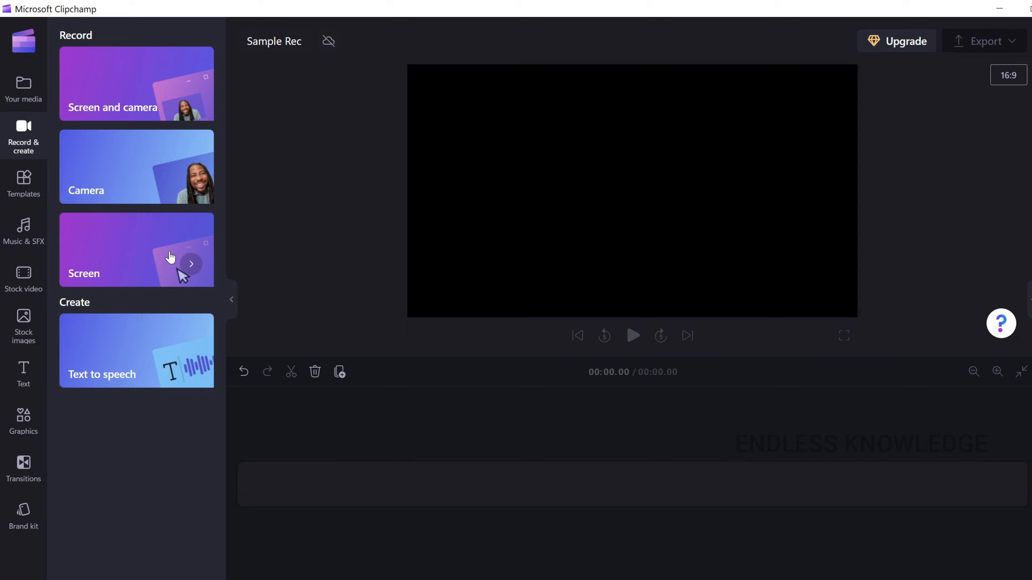
{"action": "left_click", "coordinate": [170, 257]}
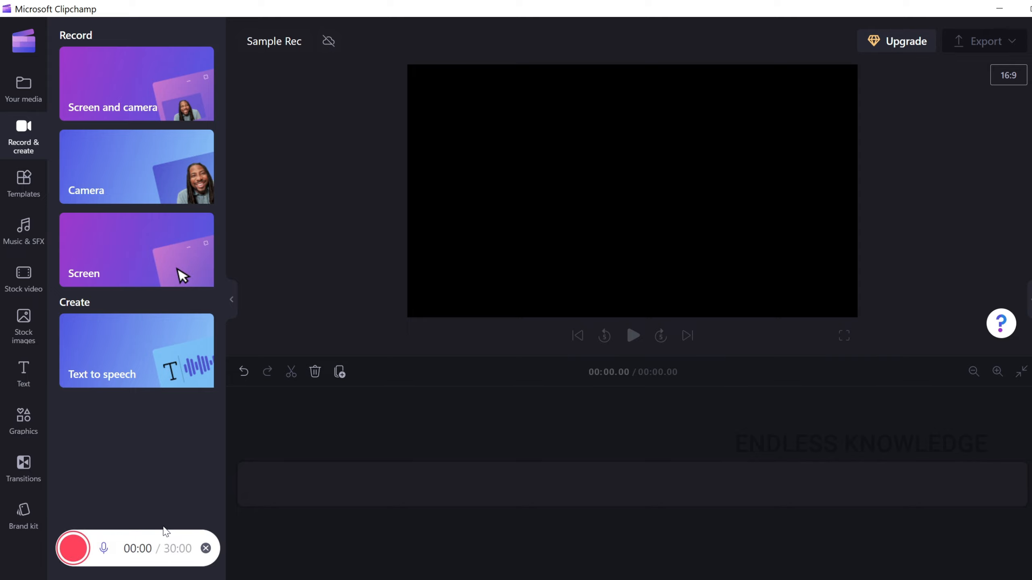
{"action": "left_click", "coordinate": [104, 548]}
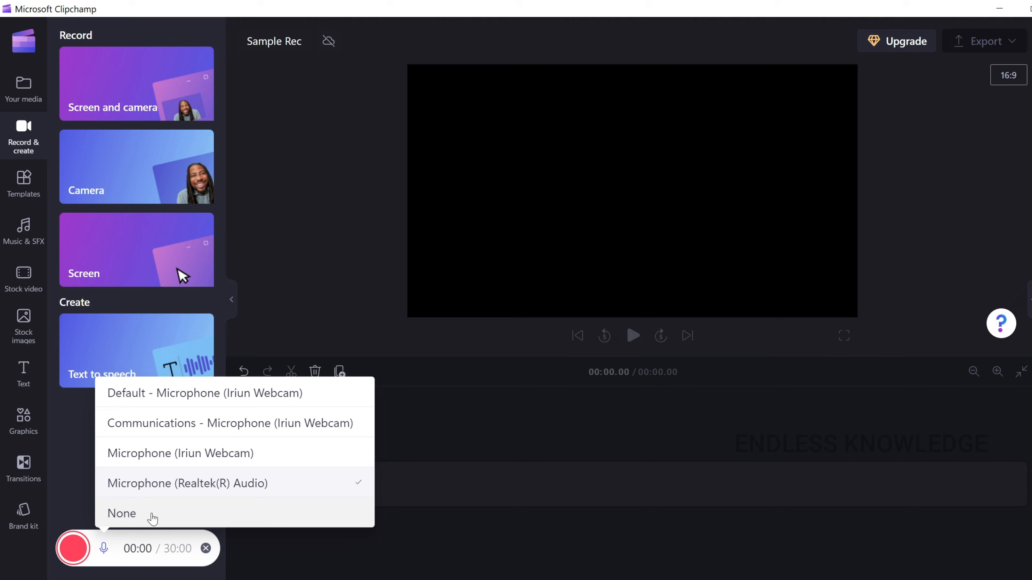
{"action": "left_click", "coordinate": [206, 549]}
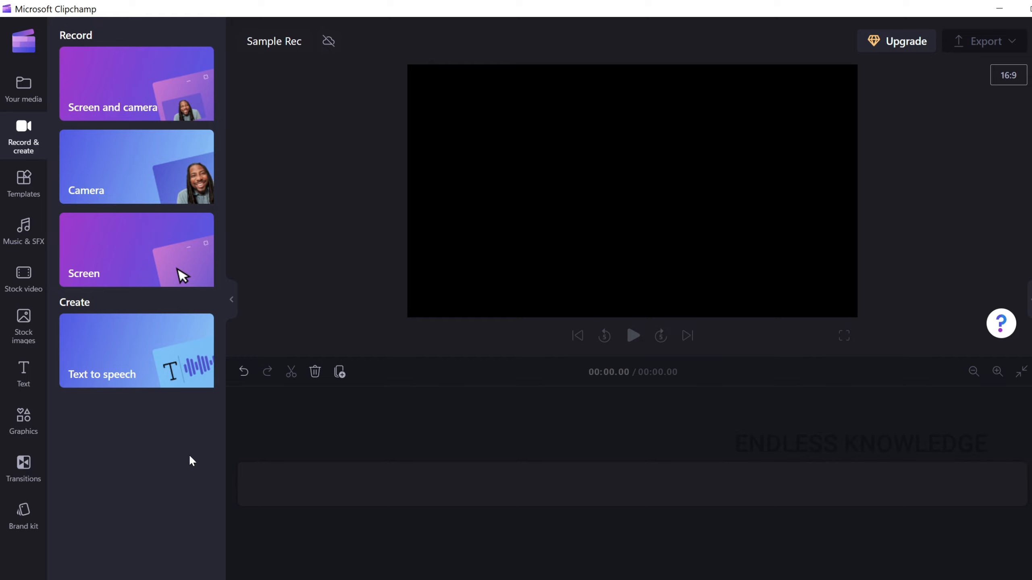
- Set up a "Screen and camera" recording with Microphone (Realtek(R) Audio) and Iriun Webcam, viewing the Speaker Coach option
{"action": "left_click", "coordinate": [147, 83]}
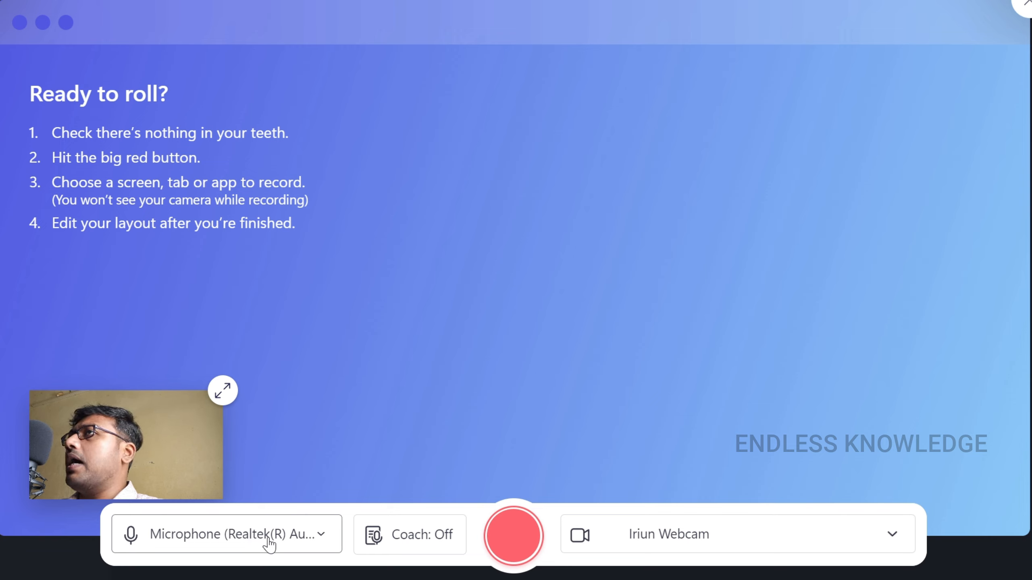
{"action": "left_click", "coordinate": [282, 544]}
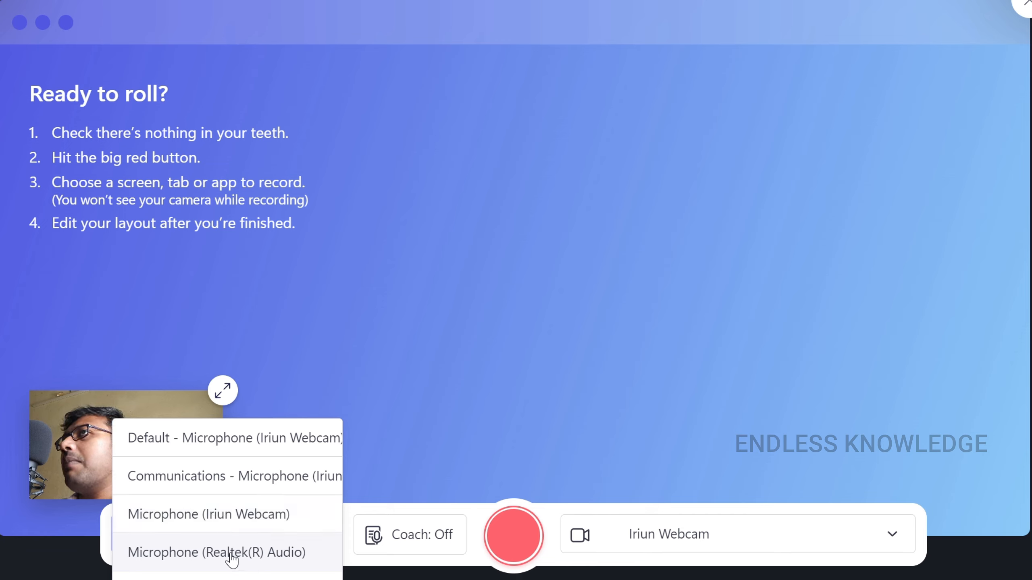
{"action": "left_click", "coordinate": [206, 553]}
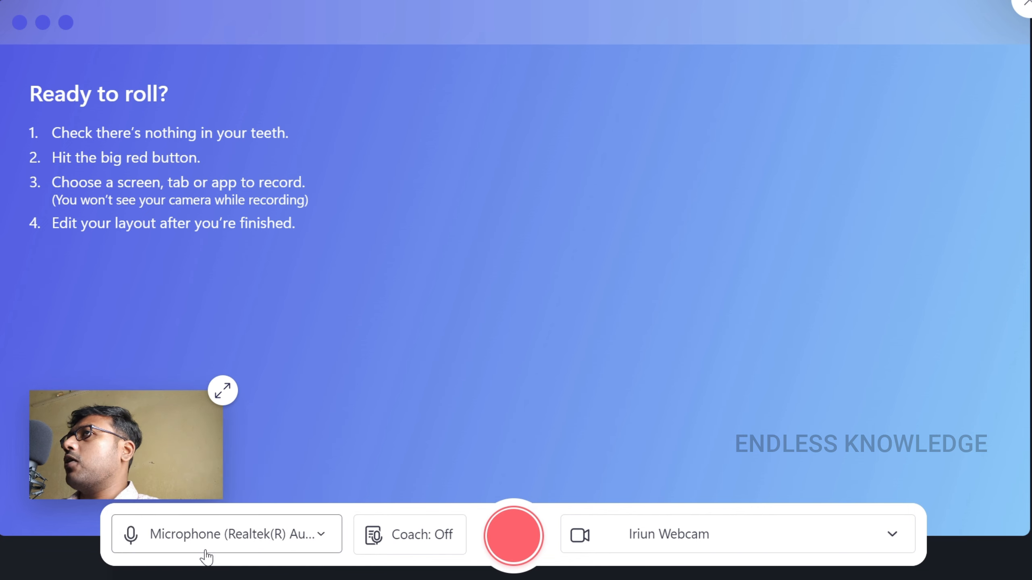
{"action": "left_click", "coordinate": [423, 541]}
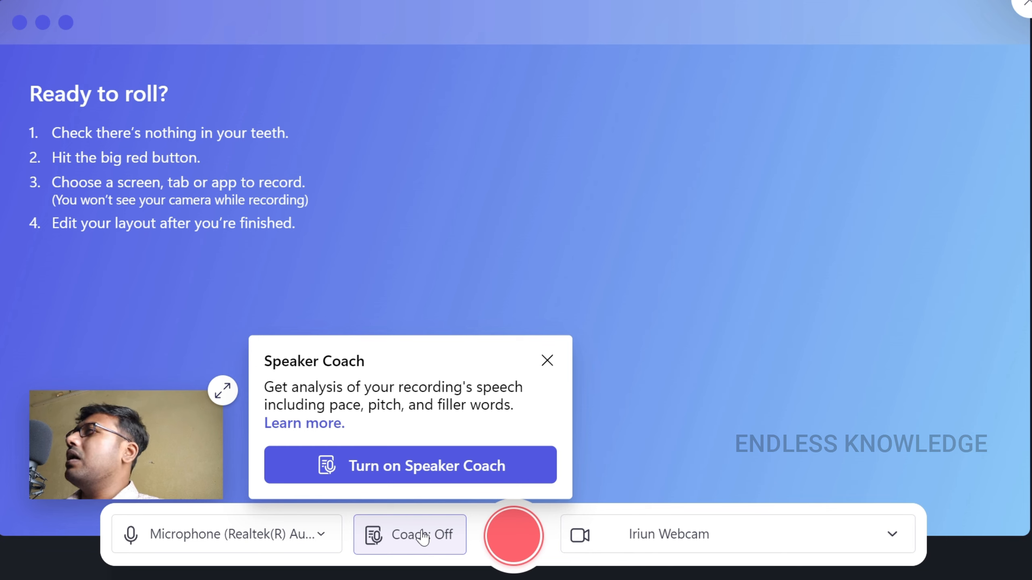
{"action": "left_click", "coordinate": [544, 362]}
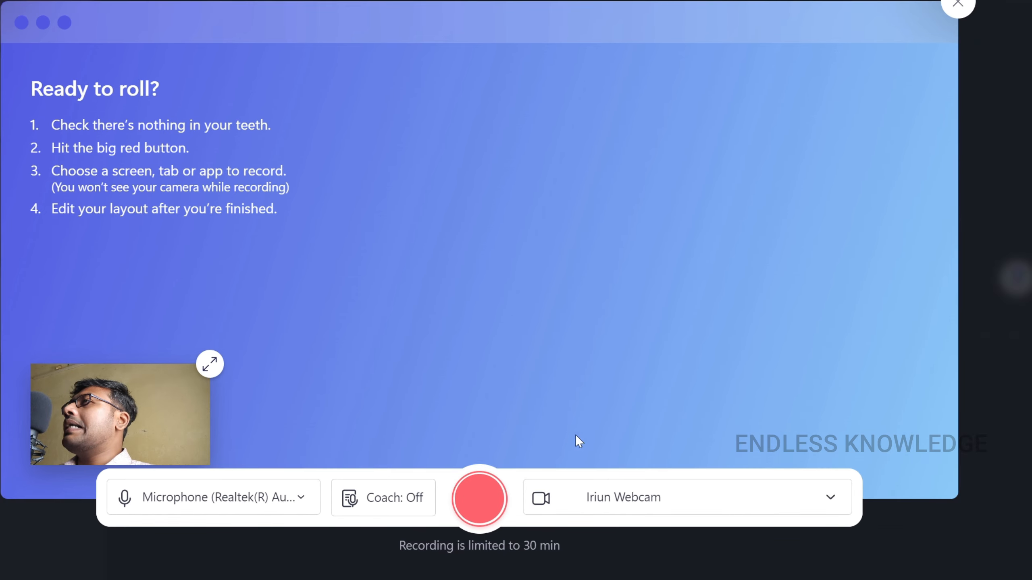
{"action": "left_click", "coordinate": [657, 497]}
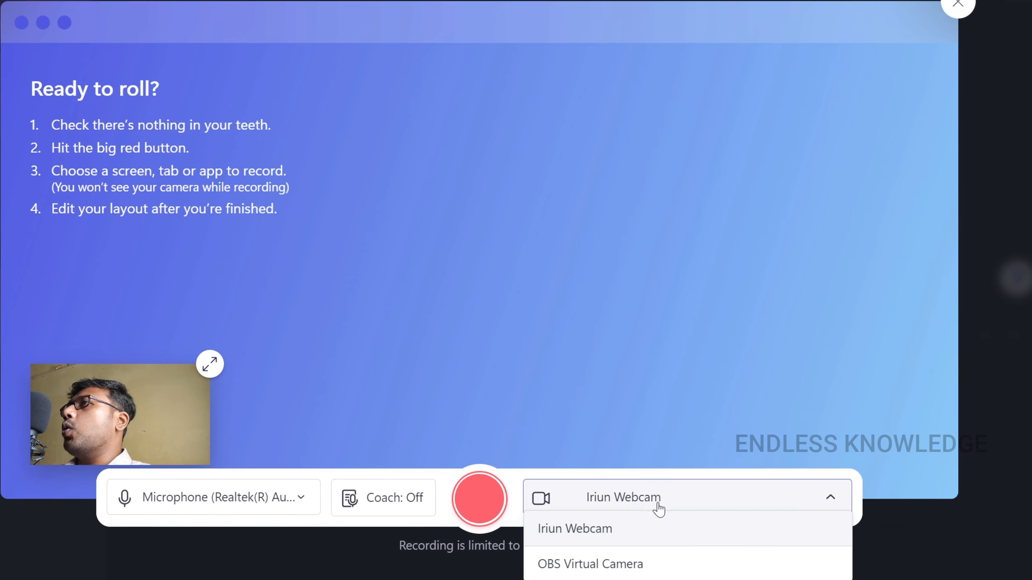
{"action": "left_click", "coordinate": [647, 540]}
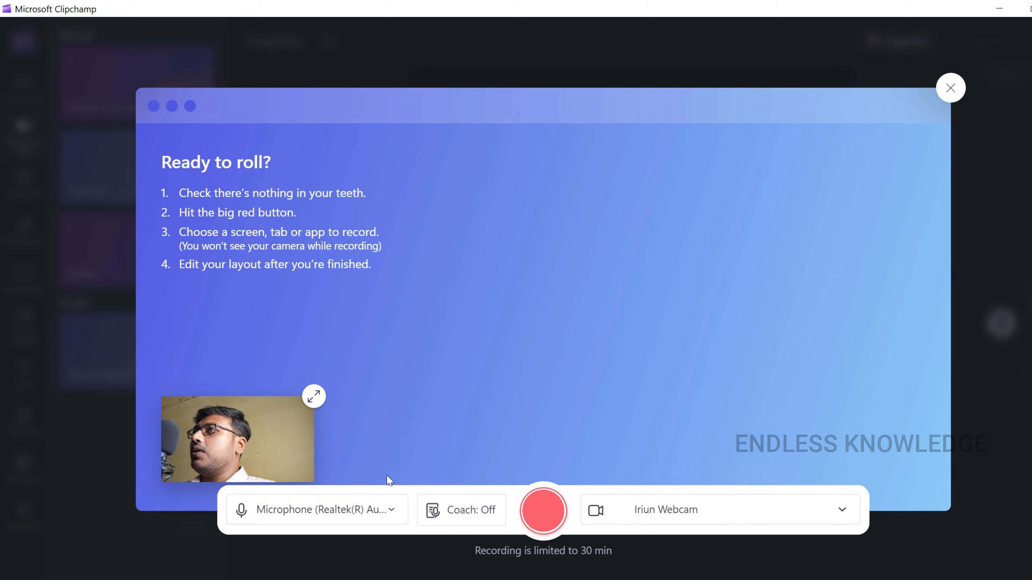
- Start the recording and share the entire screen with system audio, after looking through the window and tab sharing options
{"action": "left_click", "coordinate": [543, 512]}
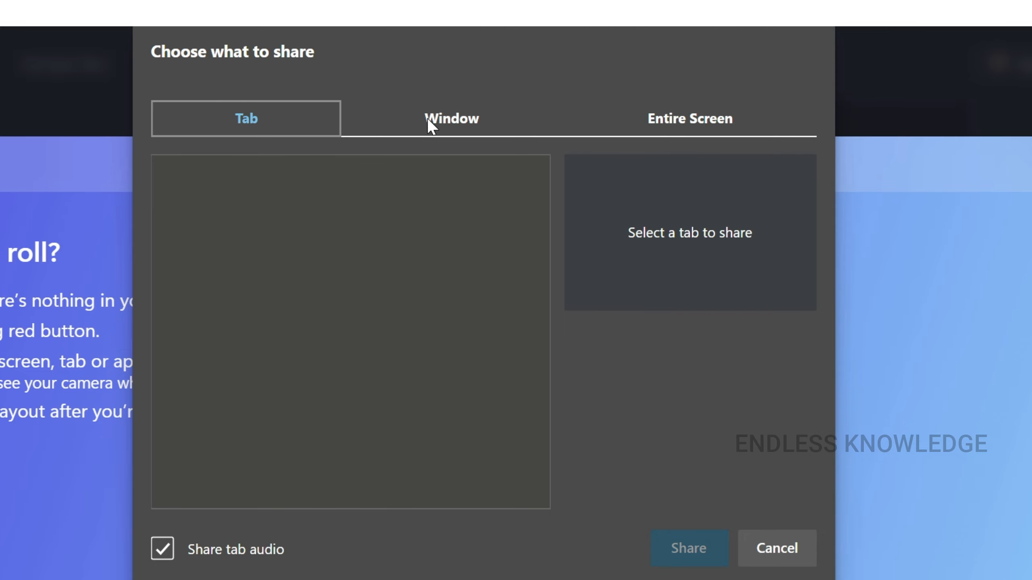
{"action": "left_click", "coordinate": [430, 127]}
{"action": "left_click", "coordinate": [256, 376]}
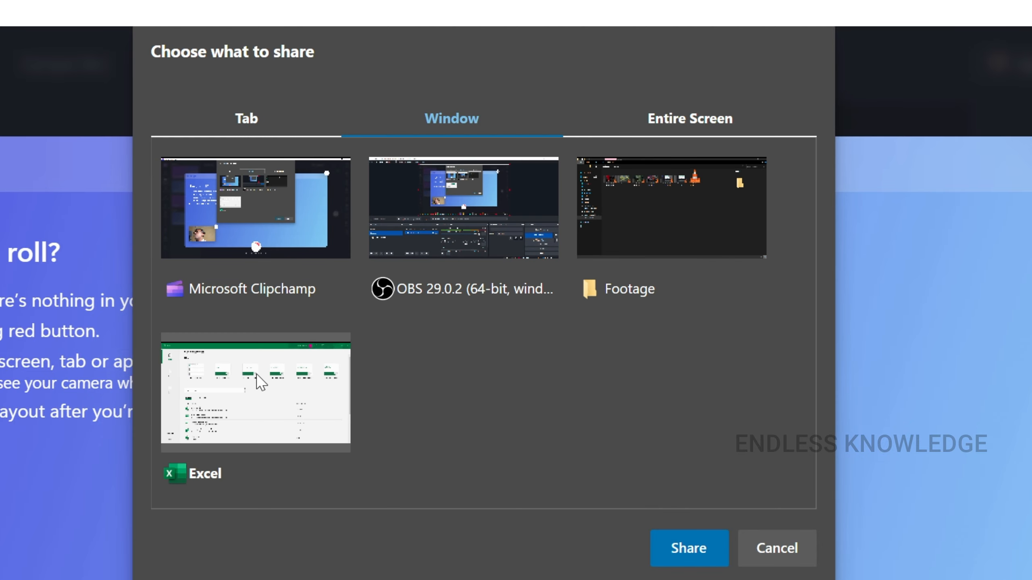
{"action": "left_click", "coordinate": [675, 115]}
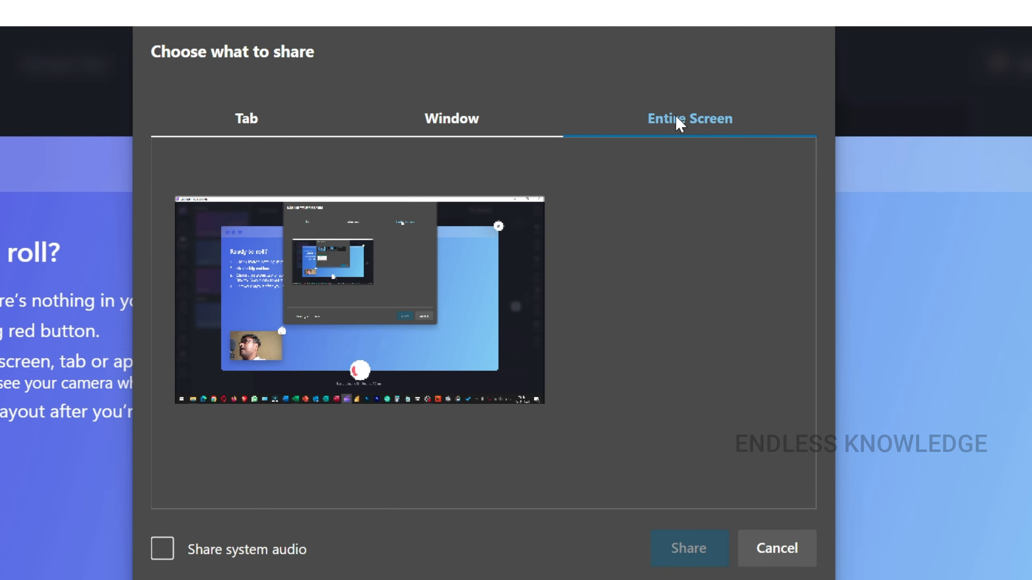
{"action": "left_click", "coordinate": [434, 118]}
{"action": "left_click", "coordinate": [256, 131]}
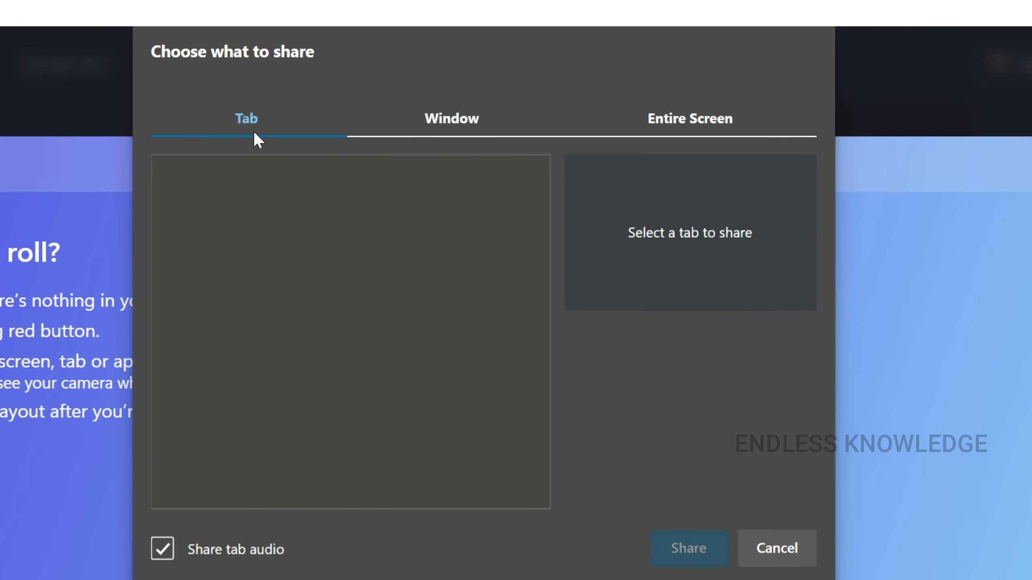
{"action": "left_click", "coordinate": [668, 118]}
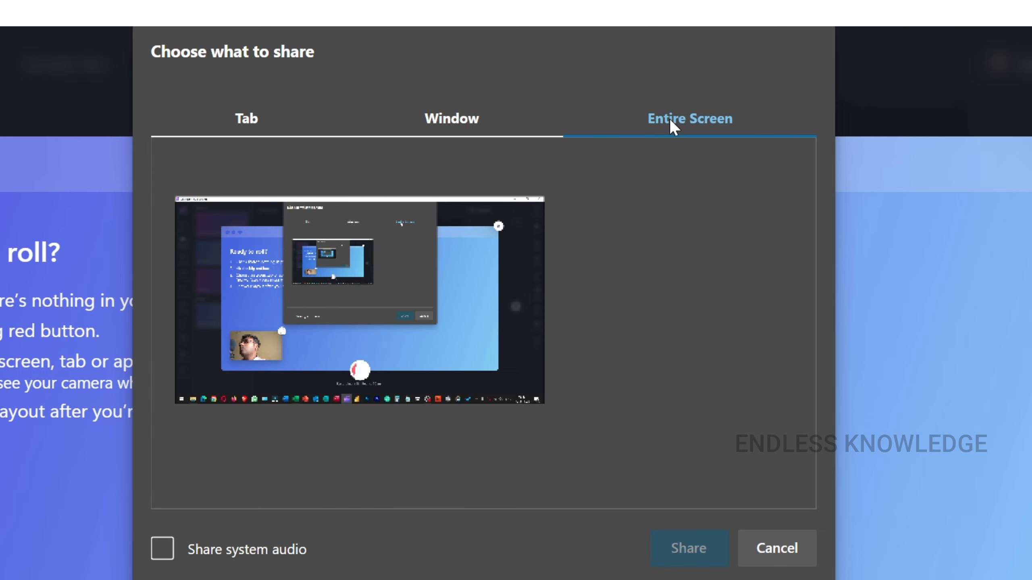
{"action": "left_click", "coordinate": [439, 292]}
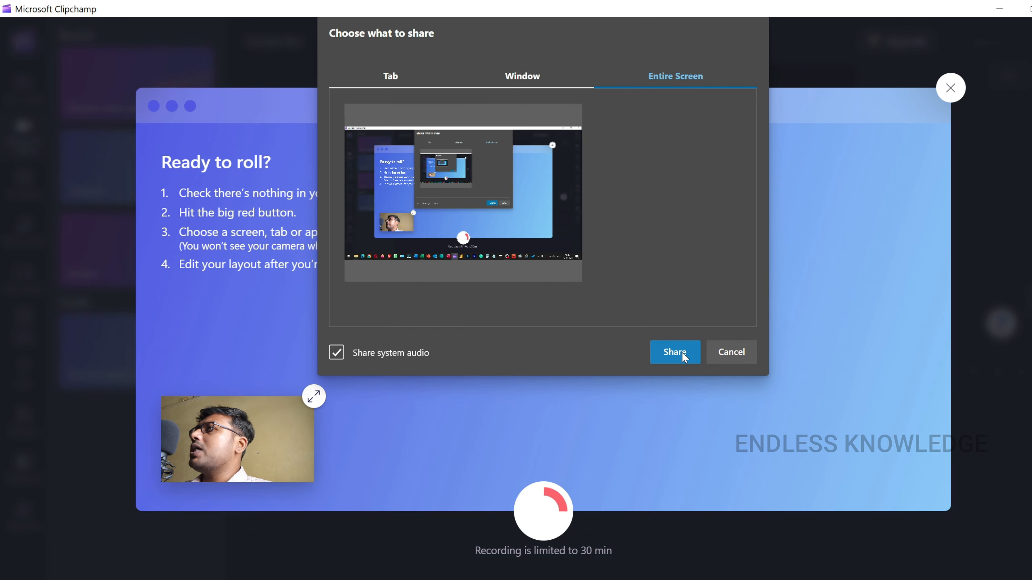
{"action": "left_click", "coordinate": [686, 547]}
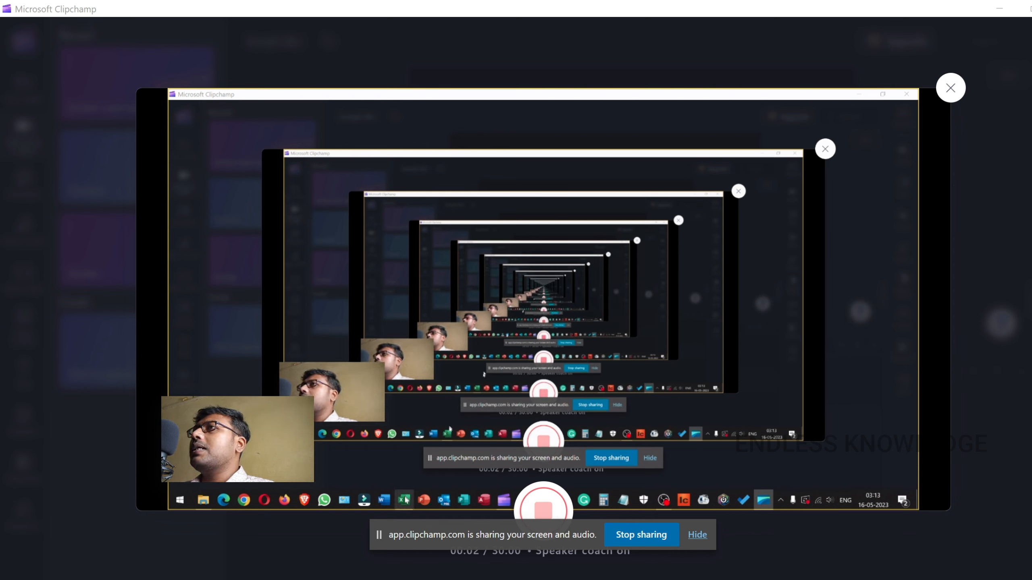
- Switch to Excel during the recording and open a blank workbook, repositioning the screen-sharing notice
{"action": "left_click", "coordinate": [342, 579]}
{"action": "left_click", "coordinate": [210, 164]}
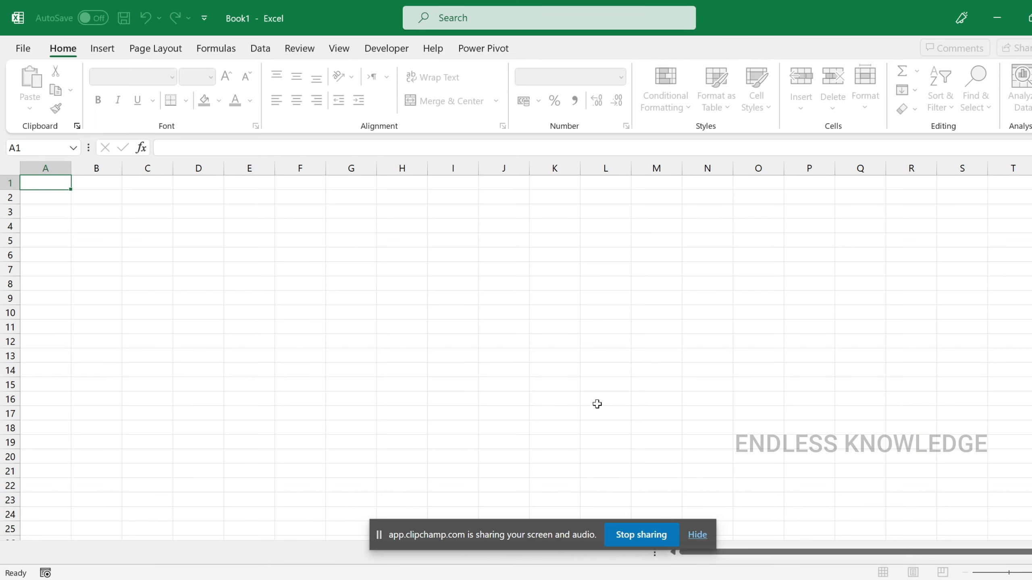
{"action": "left_click_drag", "start_coordinate": [492, 528], "coordinate": [470, 512]}
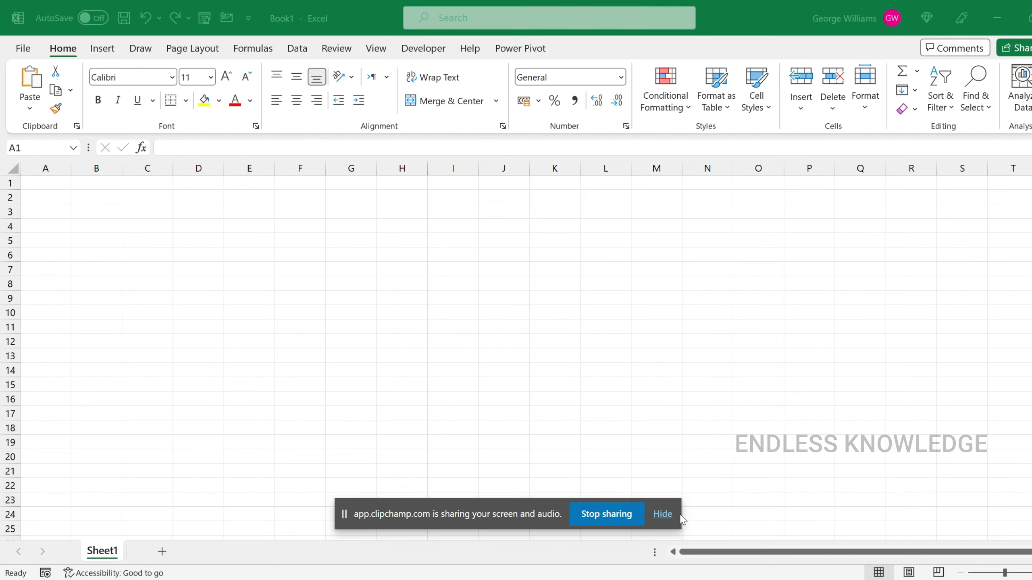
{"action": "left_click", "coordinate": [663, 514]}
- Switch back to Clipchamp and stop the recording, moving the sharing notice off the recording control
{"action": "left_click", "coordinate": [486, 579]}
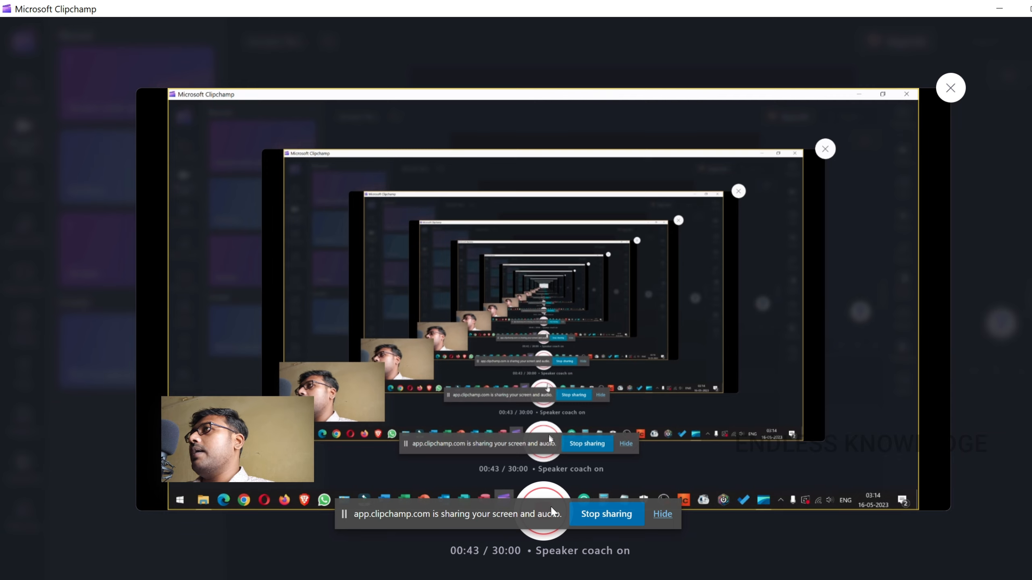
{"action": "left_click_drag", "start_coordinate": [546, 530], "coordinate": [622, 460]}
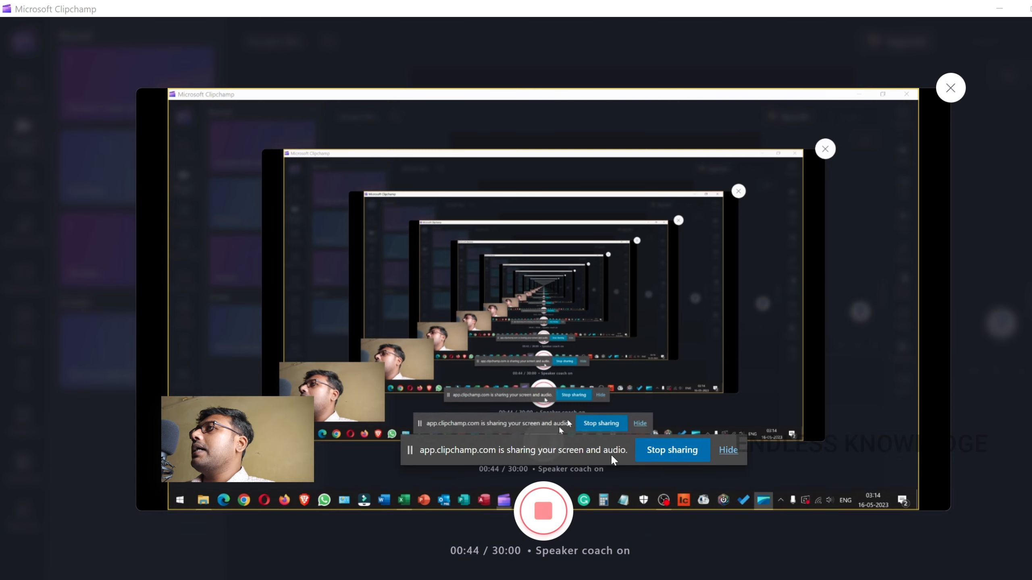
{"action": "left_click", "coordinate": [543, 513]}
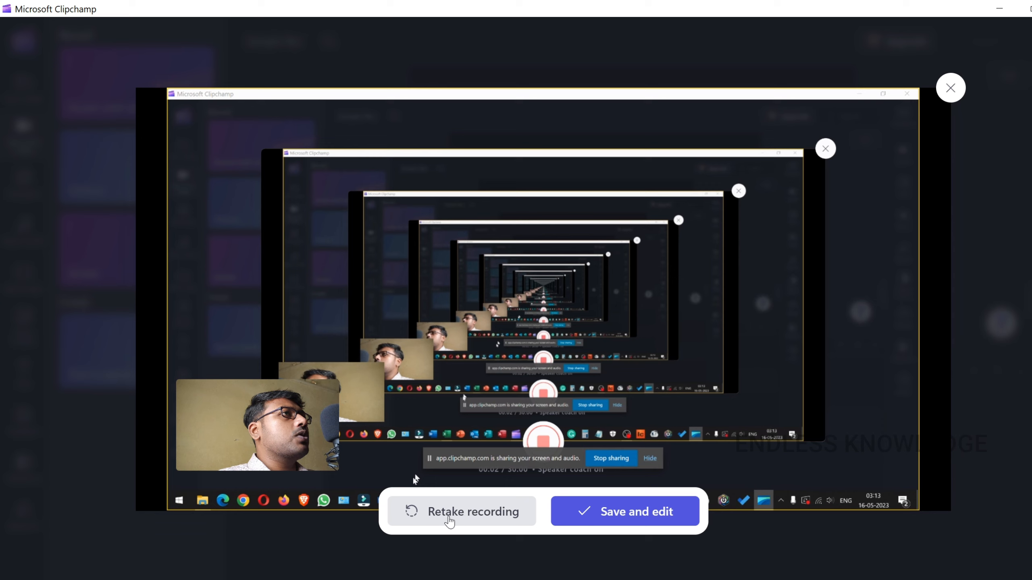
- Review the finished recording, dismiss the exit prompt by staying, and save the recording for editing
{"action": "mouse_move", "coordinate": [342, 342]}
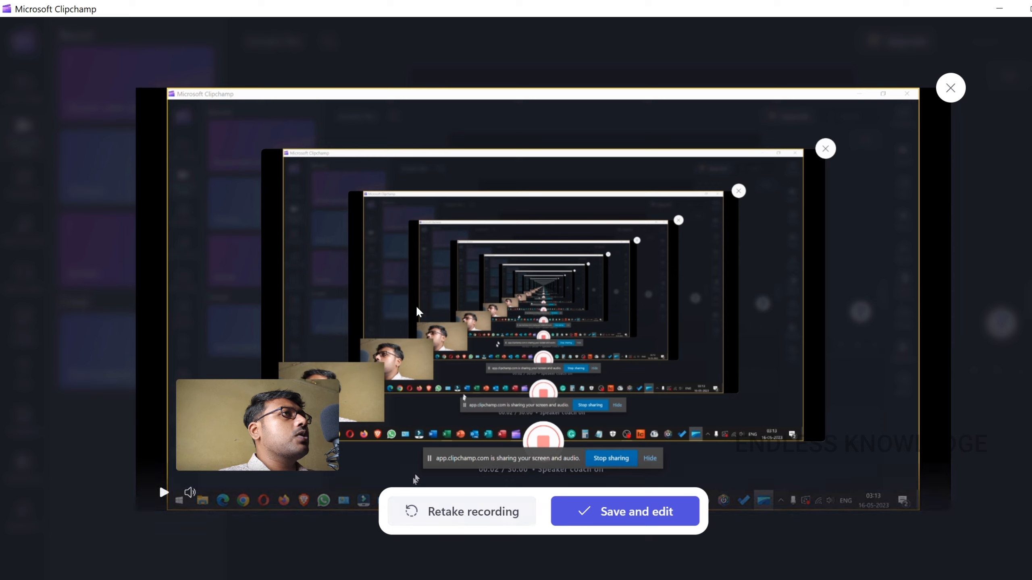
{"action": "left_click", "coordinate": [951, 89]}
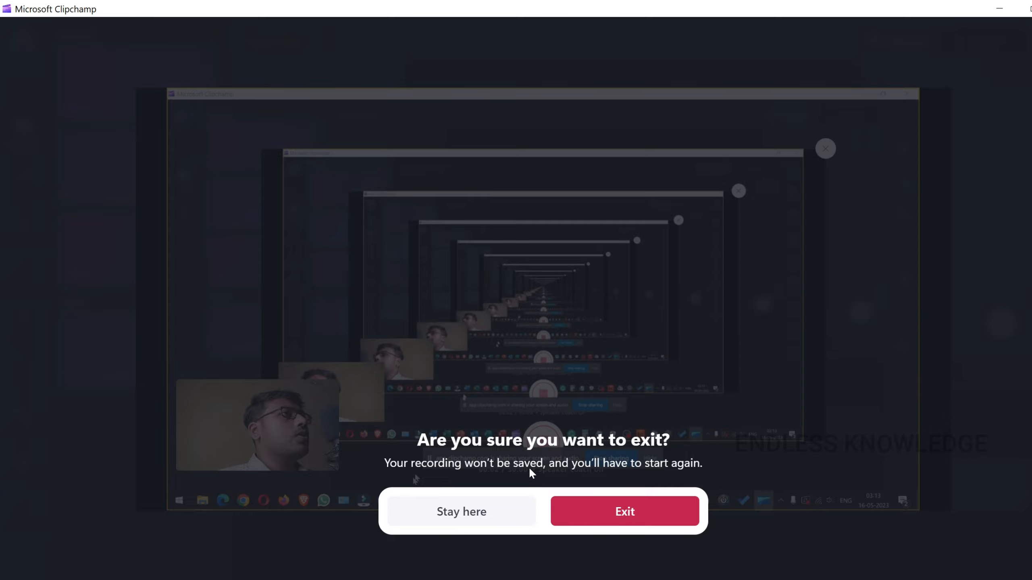
{"action": "left_click", "coordinate": [478, 513]}
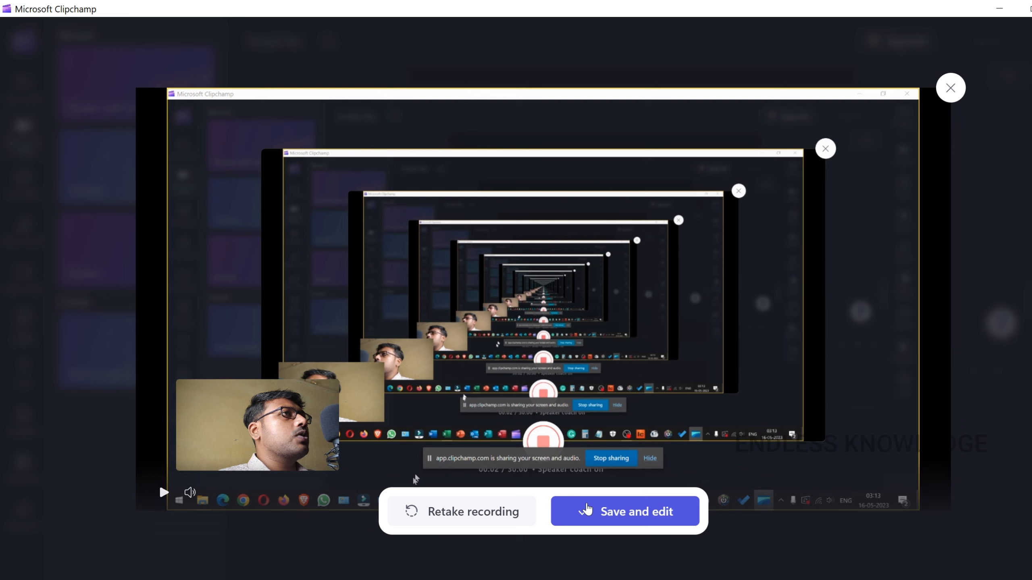
{"action": "left_click", "coordinate": [592, 519]}
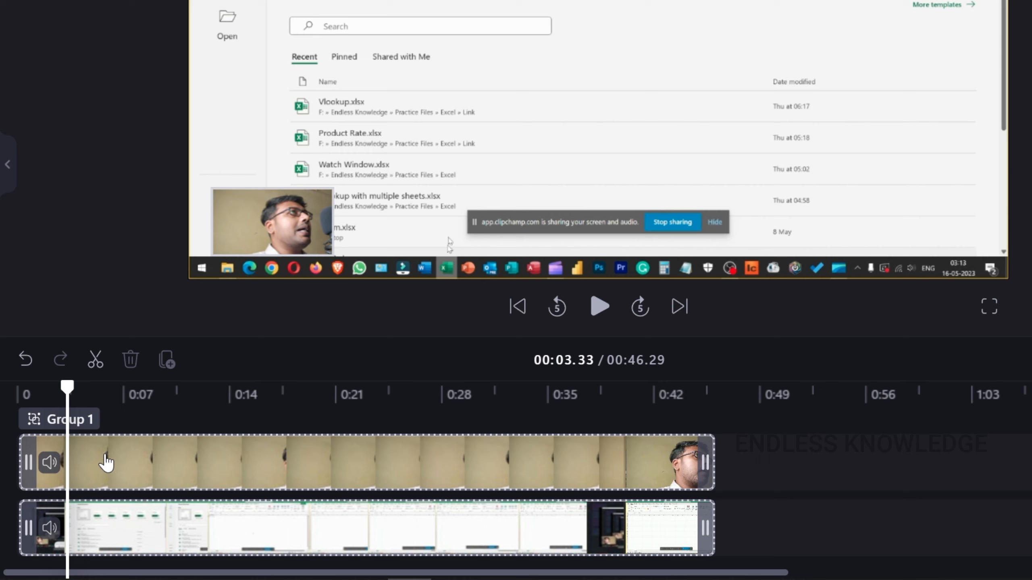
- Set the playhead to 00:07.22, select only the webcam overlay, move it to the middle of the frame and enlarge it
{"action": "left_click", "coordinate": [108, 470]}
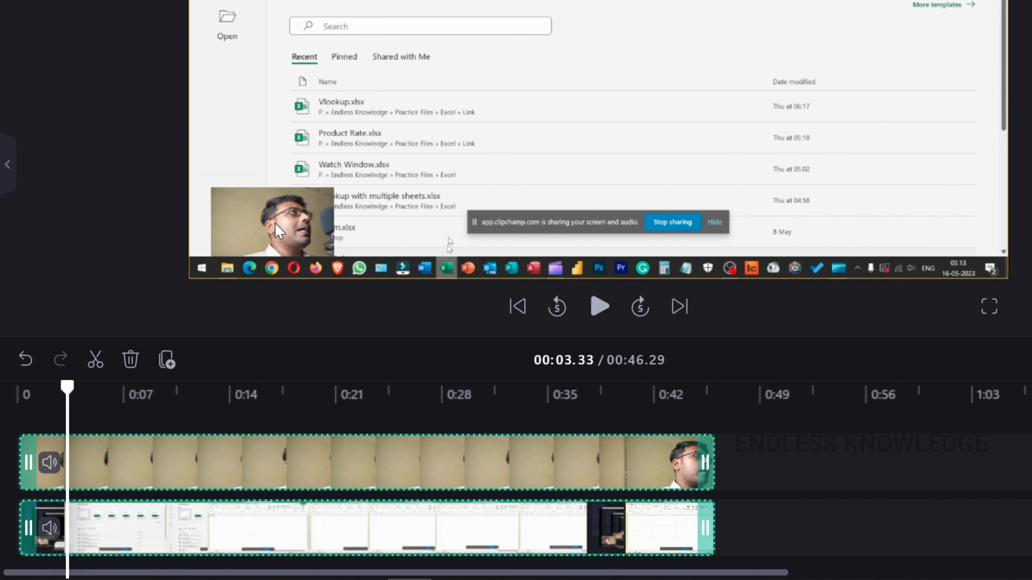
{"action": "left_click", "coordinate": [125, 415]}
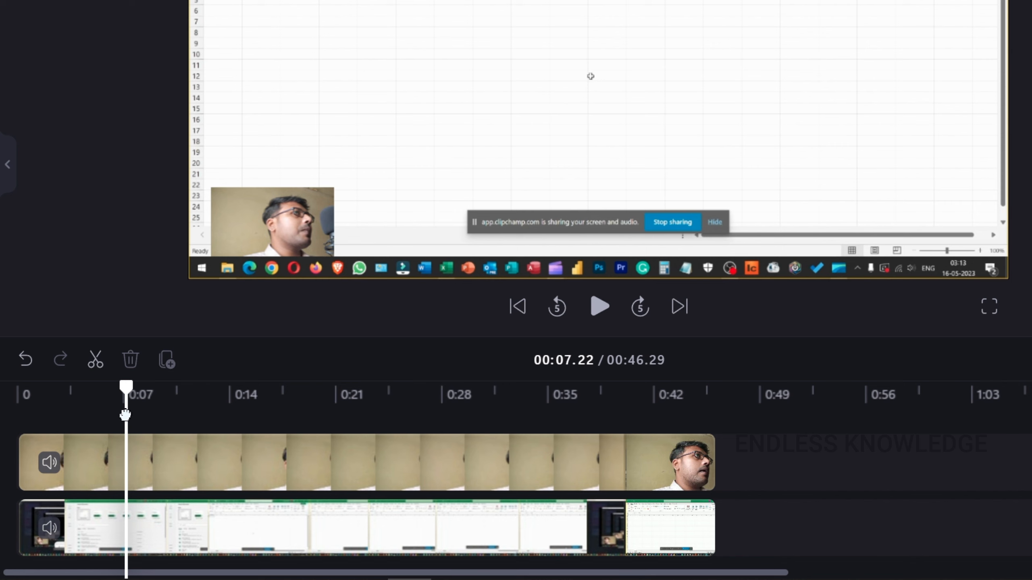
{"action": "left_click", "coordinate": [327, 220]}
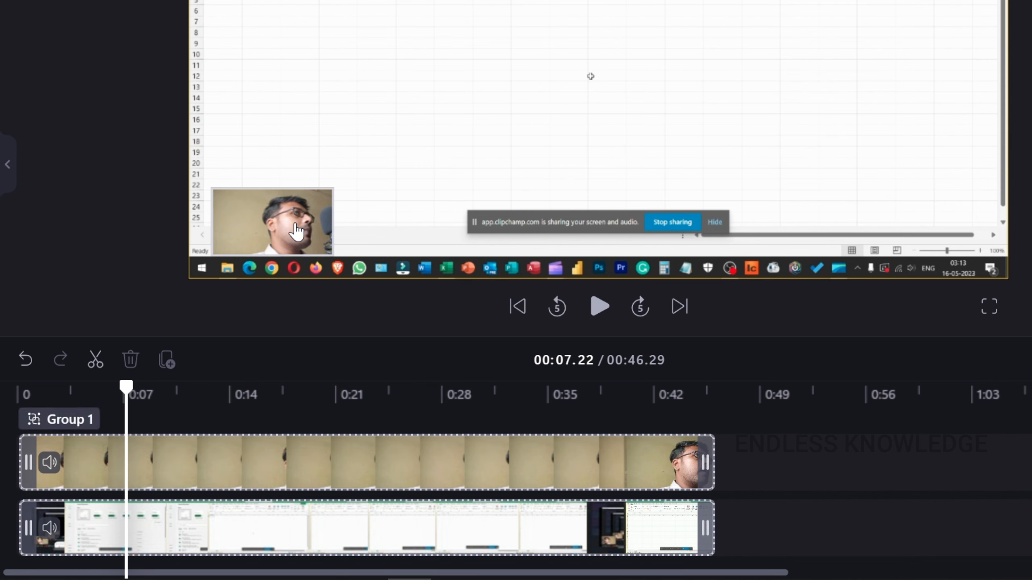
{"action": "left_click", "coordinate": [206, 473]}
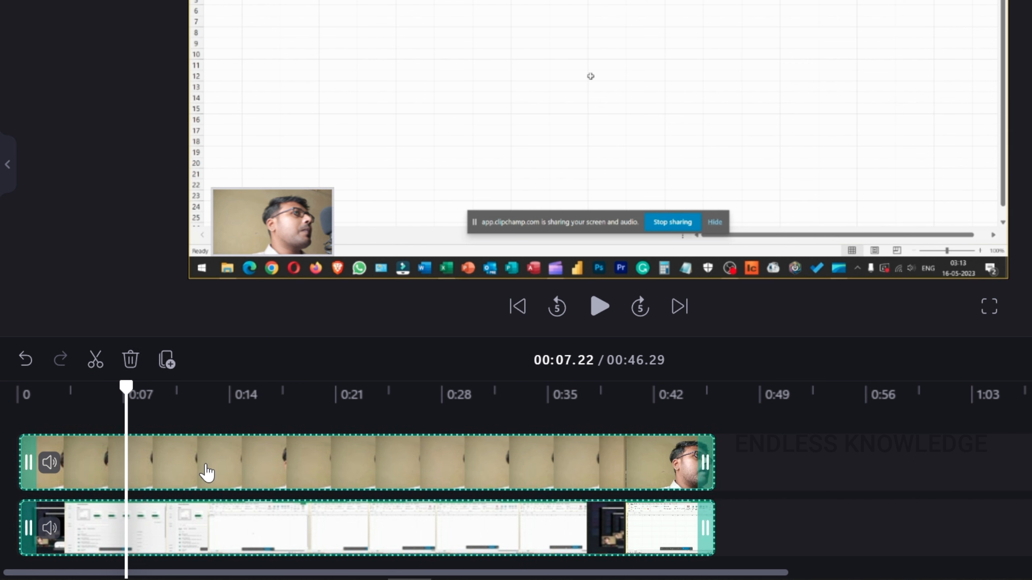
{"action": "left_click", "coordinate": [292, 214]}
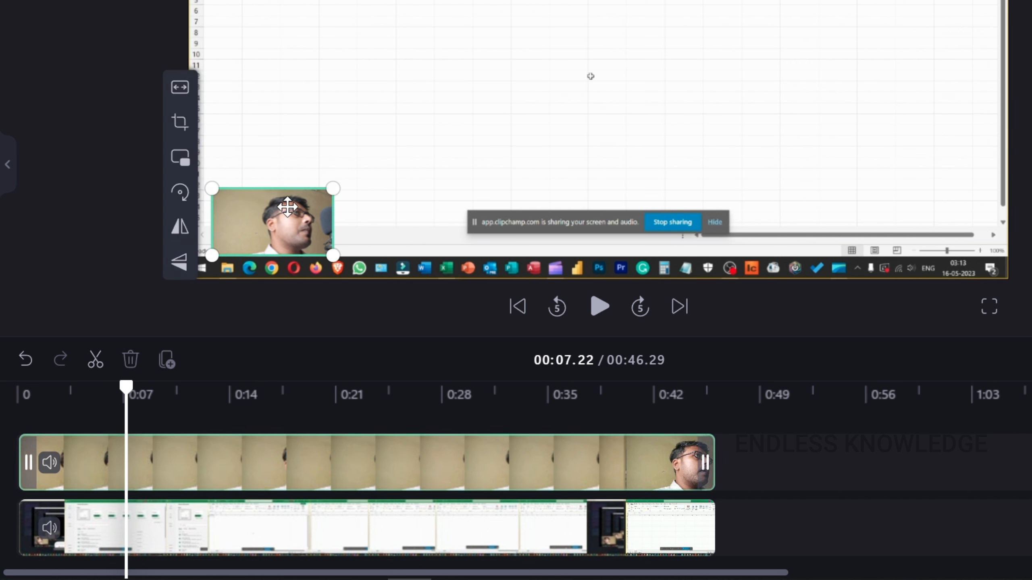
{"action": "left_click_drag", "start_coordinate": [292, 213], "coordinate": [494, 22]}
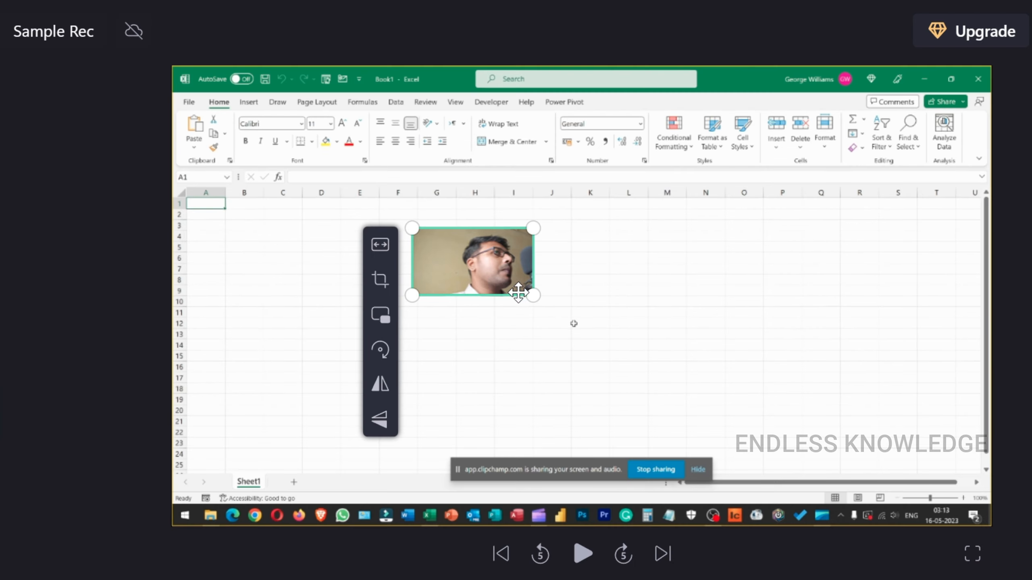
{"action": "left_click_drag", "start_coordinate": [546, 48], "coordinate": [668, 154]}
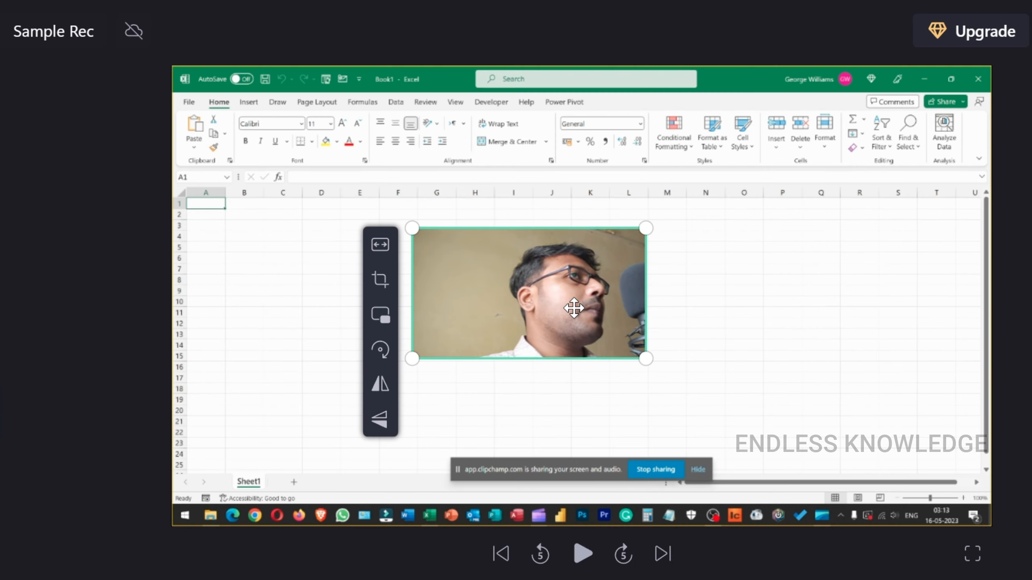
{"action": "left_click_drag", "start_coordinate": [574, 306], "coordinate": [573, 342]}
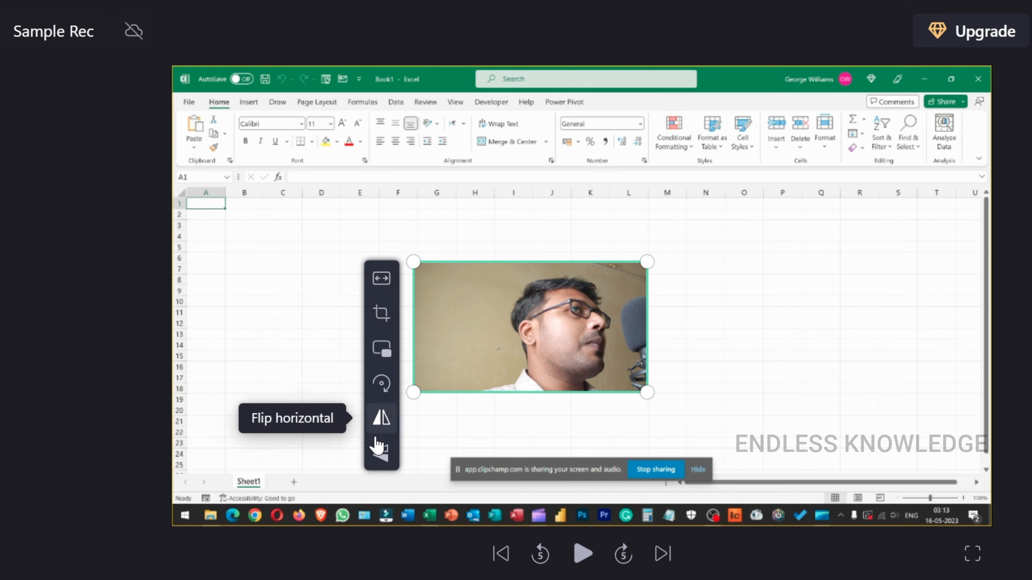
- Try cropping the empty left side of the webcam overlay, reset the crop and leave crop mode
{"action": "left_click", "coordinate": [381, 314]}
{"action": "left_click_drag", "start_coordinate": [415, 322], "coordinate": [472, 323]}
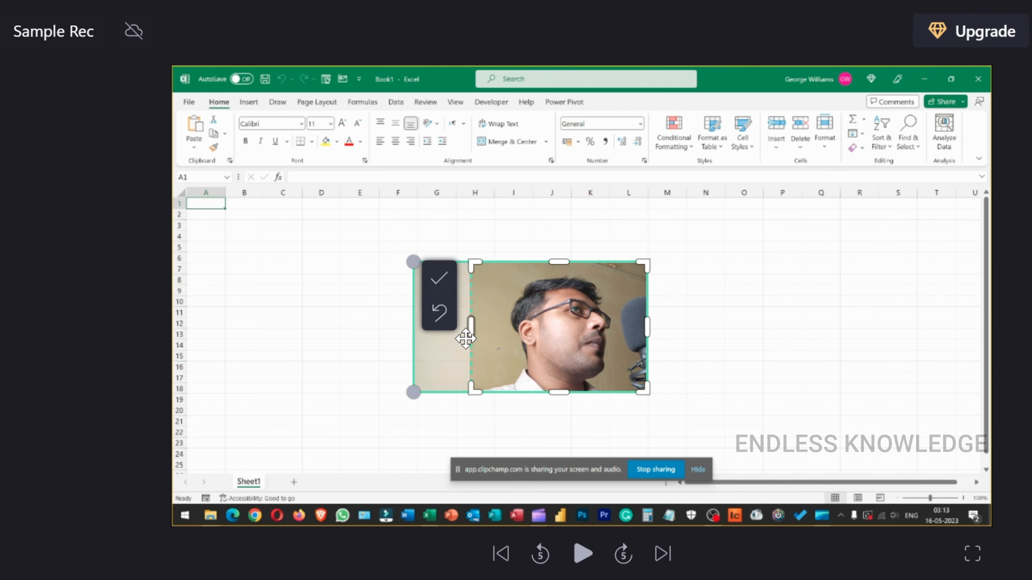
{"action": "left_click", "coordinate": [439, 312]}
{"action": "left_click", "coordinate": [440, 313]}
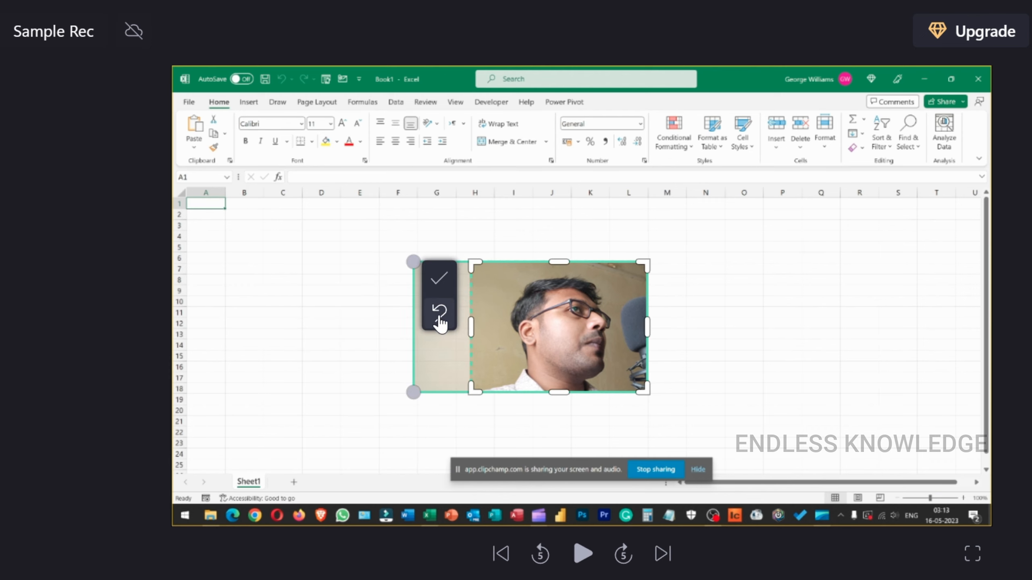
{"action": "left_click", "coordinate": [439, 314]}
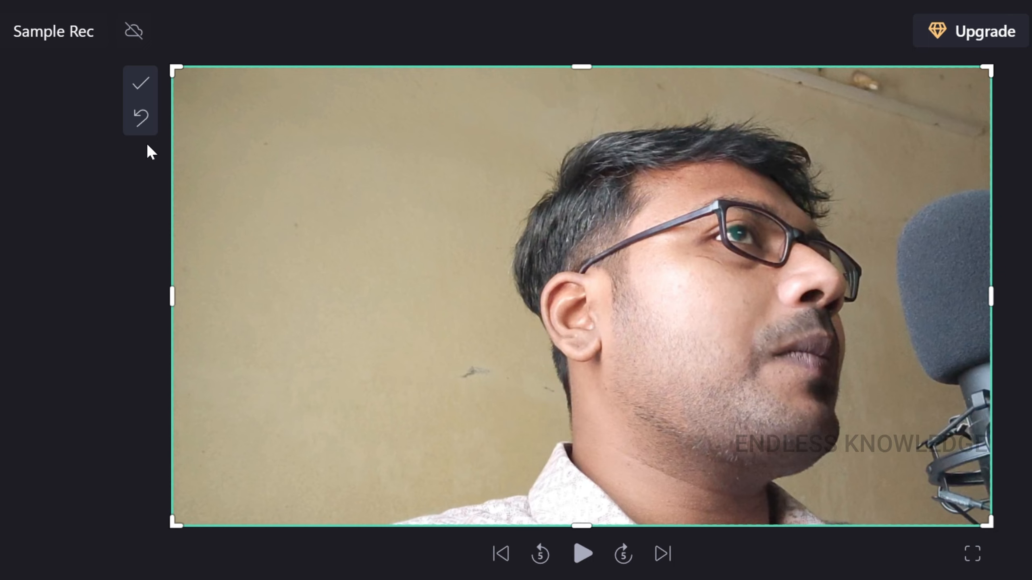
{"action": "left_click", "coordinate": [141, 91]}
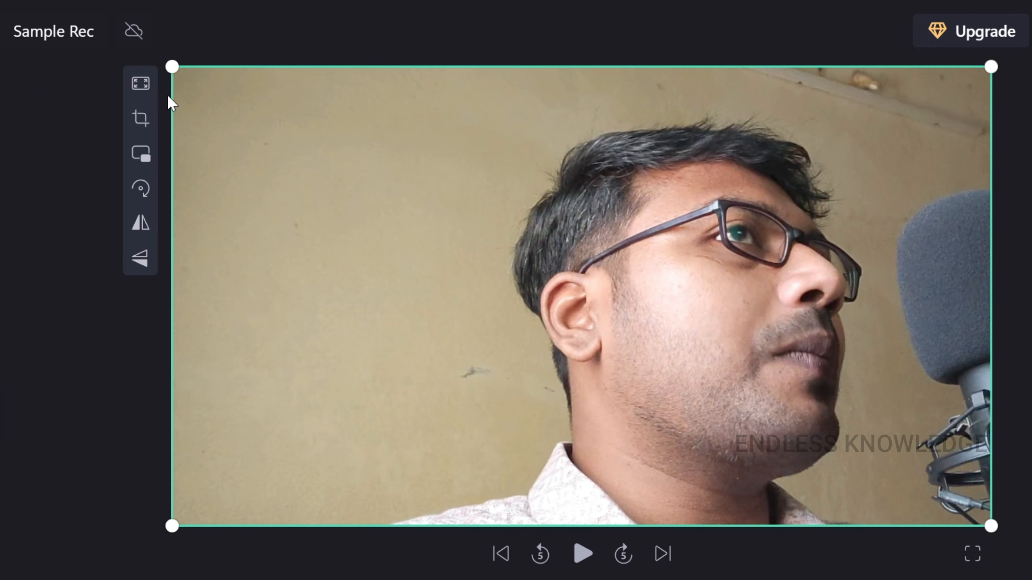
- Shrink the full-frame webcam overlay and try the picture-in-picture placements top left, top right, bottom left and bottom right
{"action": "left_click_drag", "start_coordinate": [172, 66], "coordinate": [799, 419]}
{"action": "left_click_drag", "start_coordinate": [869, 461], "coordinate": [472, 290]}
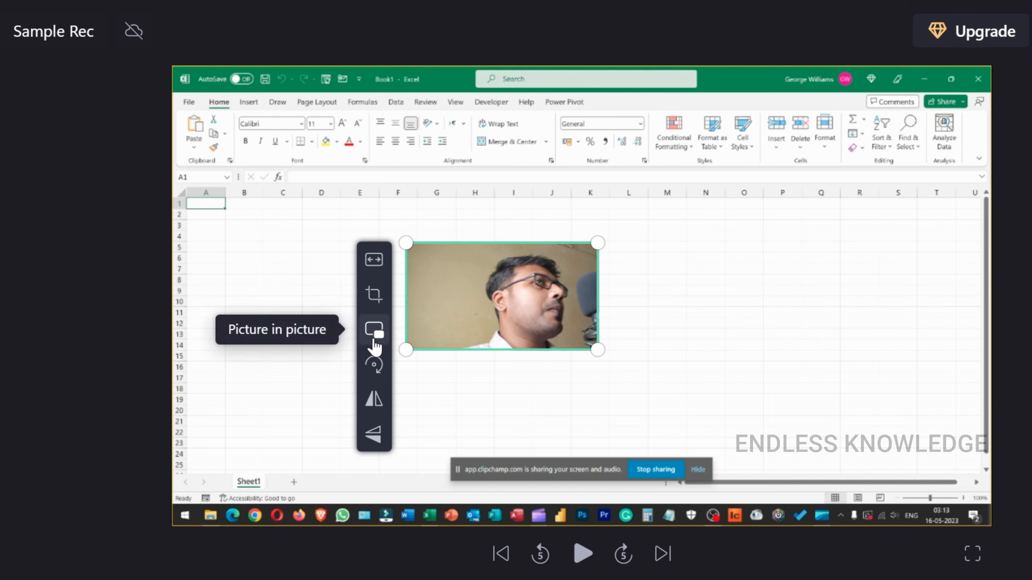
{"action": "left_click", "coordinate": [374, 339]}
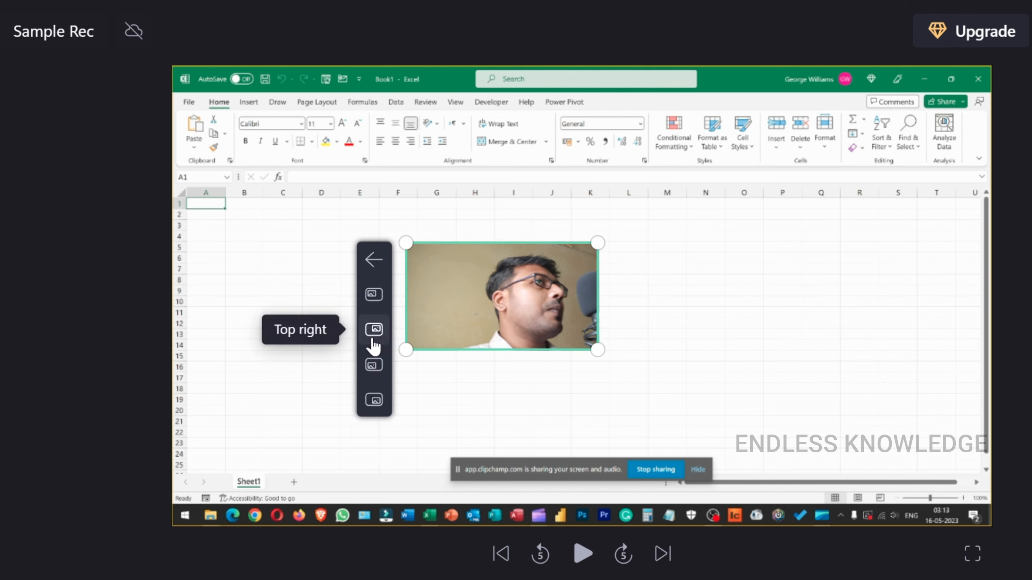
{"action": "left_click", "coordinate": [375, 296]}
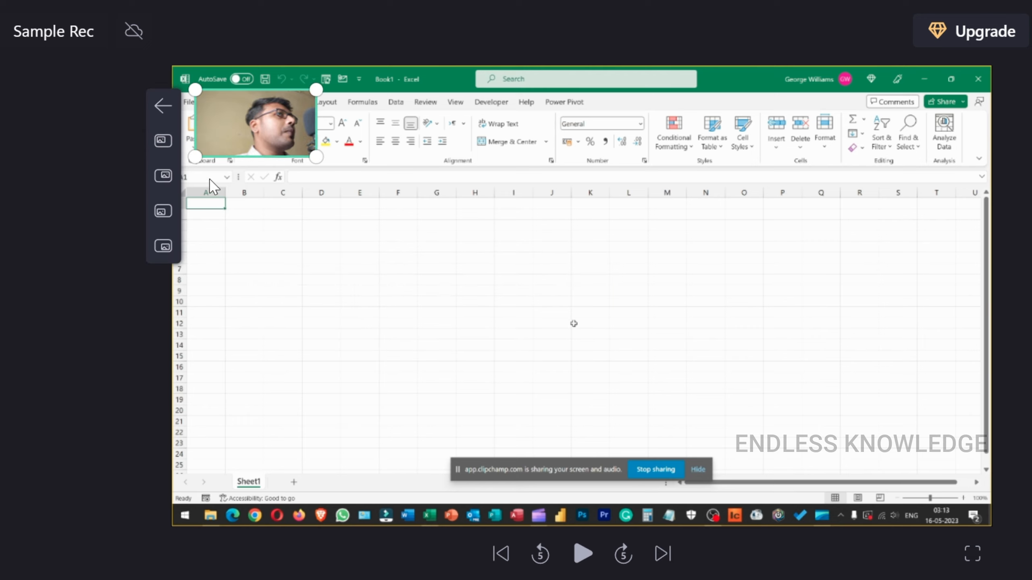
{"action": "left_click", "coordinate": [161, 179]}
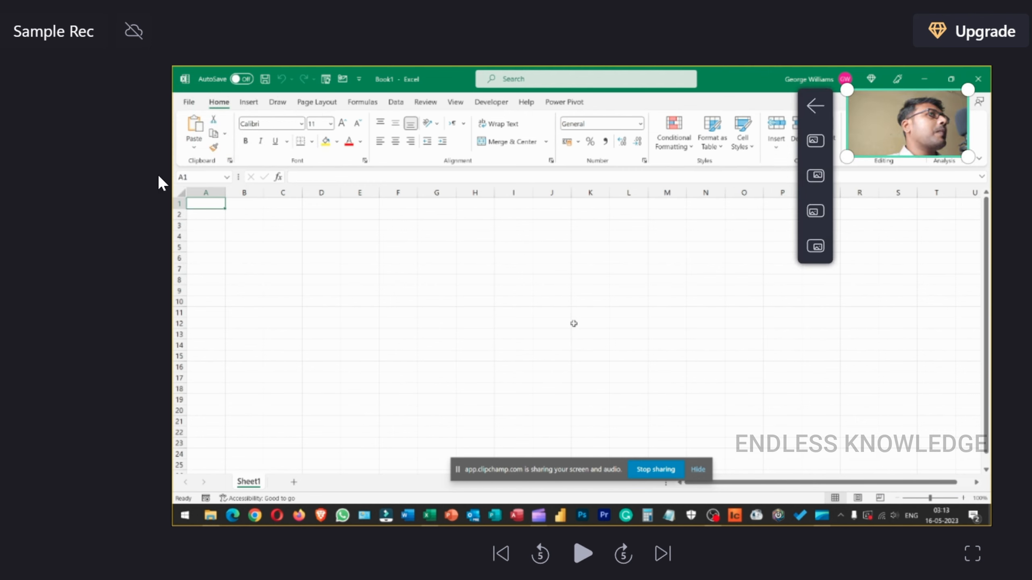
{"action": "left_click", "coordinate": [815, 211]}
{"action": "left_click", "coordinate": [163, 512]}
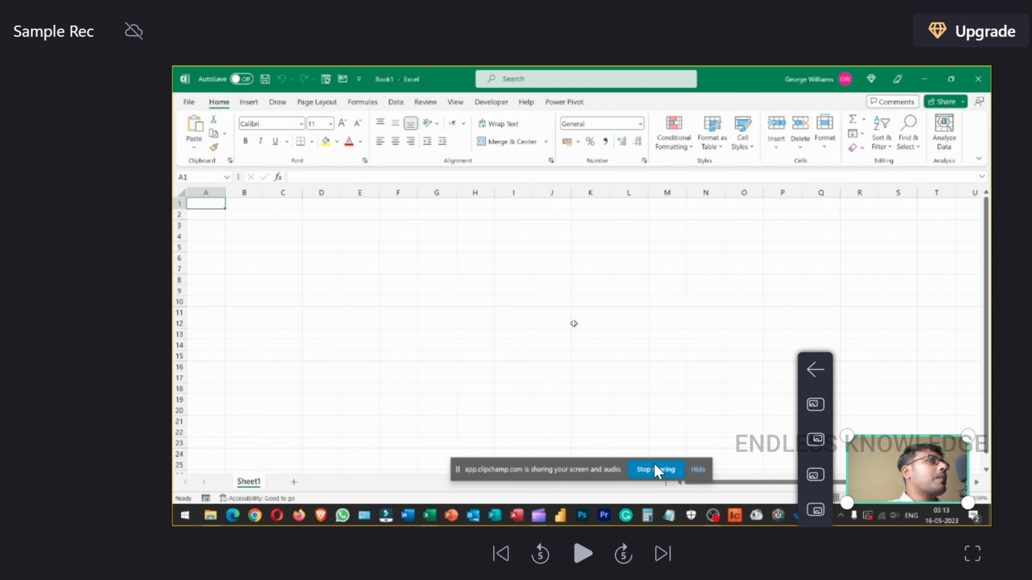
- Move the webcam overlay to the upper middle of the frame and enlarge it to roughly a third of the frame's width
{"action": "left_click_drag", "start_coordinate": [919, 458], "coordinate": [556, 226]}
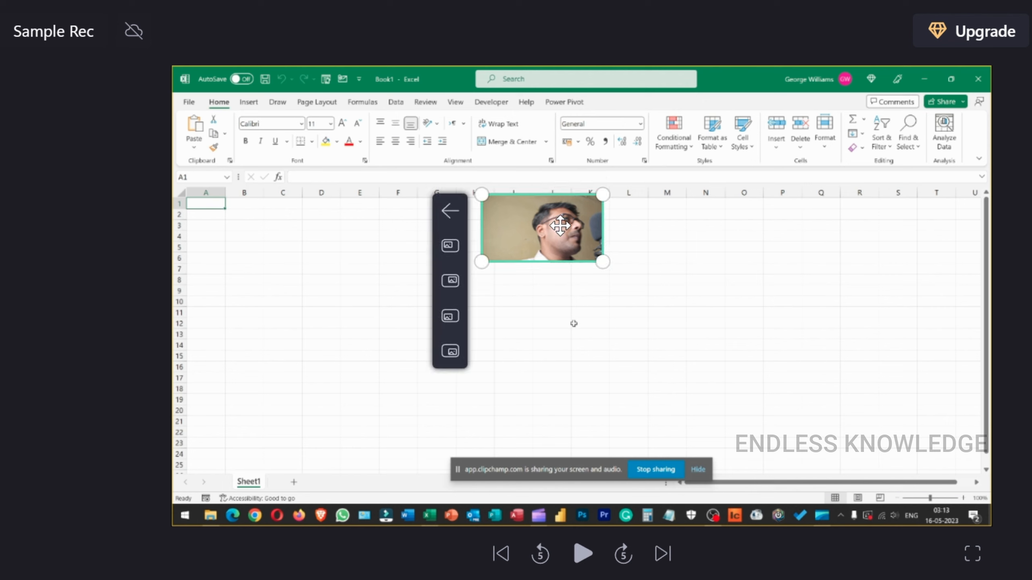
{"action": "left_click_drag", "start_coordinate": [604, 196], "coordinate": [741, 116]}
{"action": "left_click_drag", "start_coordinate": [688, 180], "coordinate": [658, 287]}
- Crop about a quarter of the width off the left side of the webcam overlay and apply the crop
{"action": "left_click", "coordinate": [420, 275]}
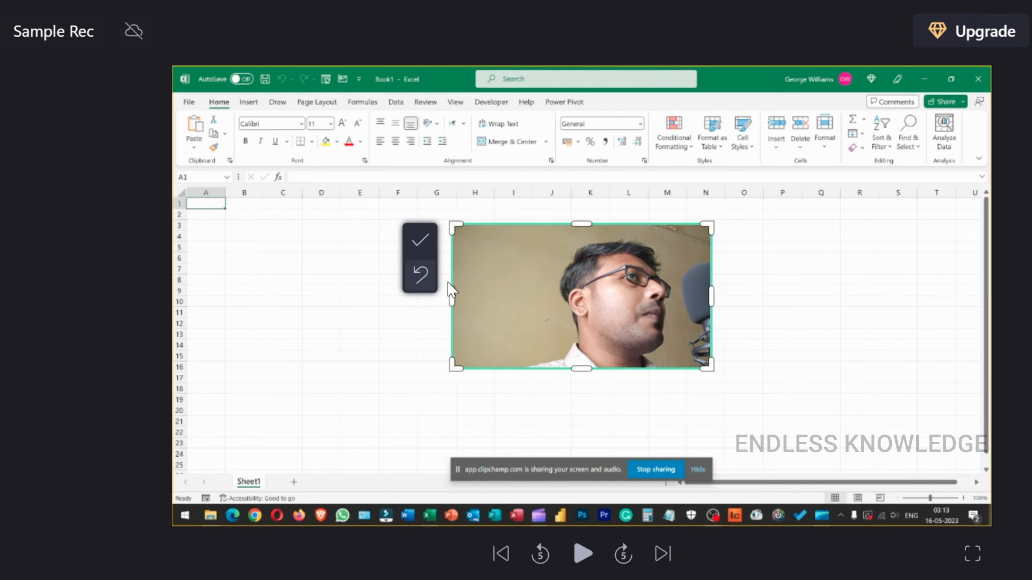
{"action": "left_click_drag", "start_coordinate": [451, 293], "coordinate": [517, 300]}
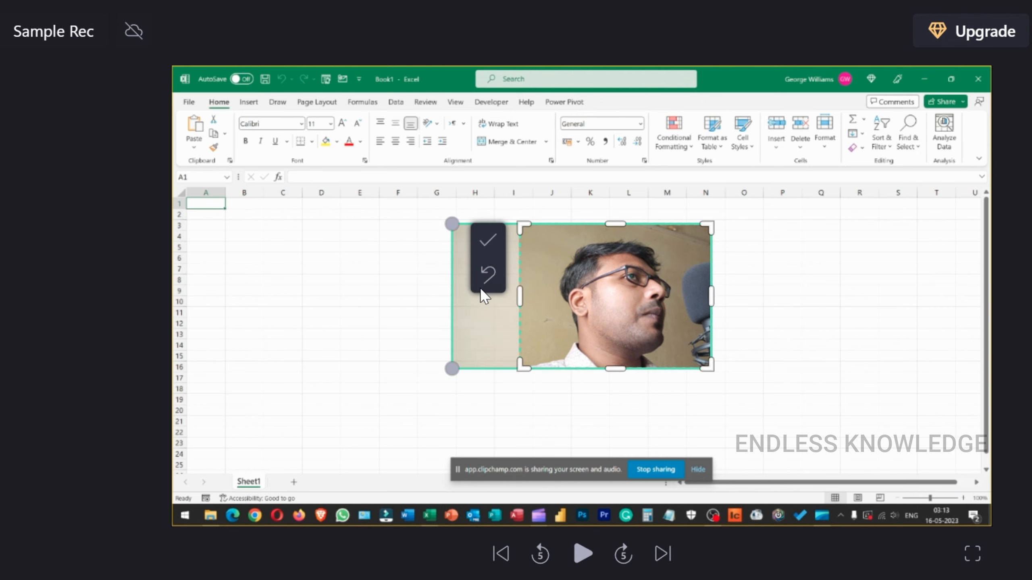
{"action": "left_click", "coordinate": [485, 237]}
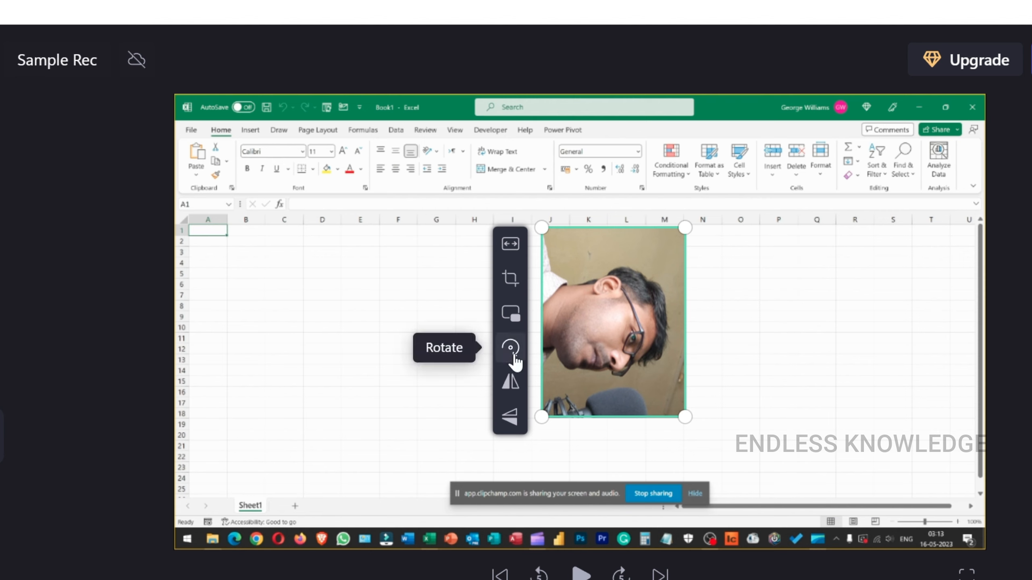
- Rotate the webcam overlay through the remaining quarter turns back to its upright orientation
{"action": "left_click", "coordinate": [510, 349]}
{"action": "left_click", "coordinate": [488, 368]}
{"action": "left_click", "coordinate": [512, 355]}
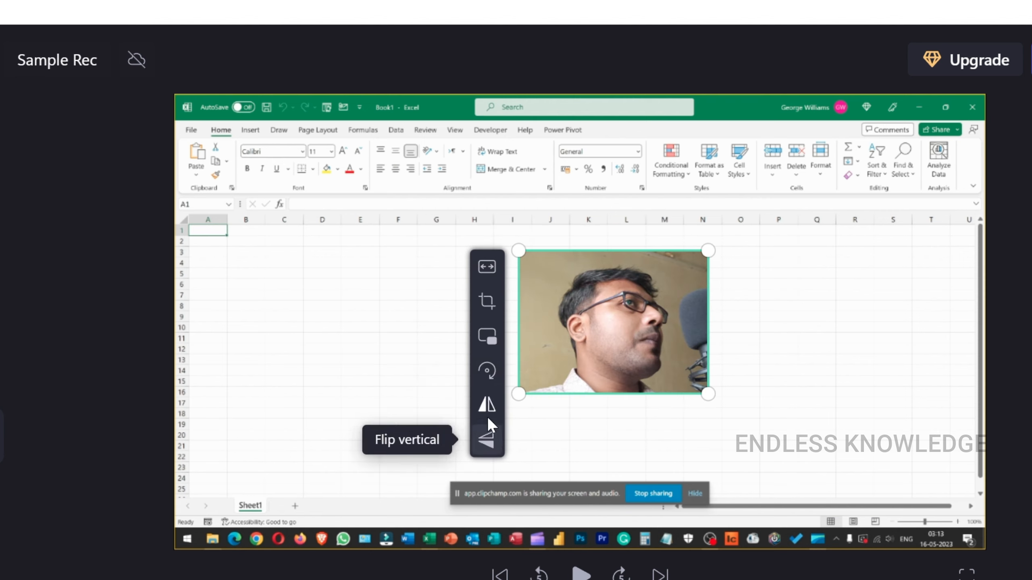
- Flip the webcam overlay horizontally so the face points toward the left side of the frame
{"action": "left_click", "coordinate": [489, 405]}
{"action": "left_click", "coordinate": [490, 405]}
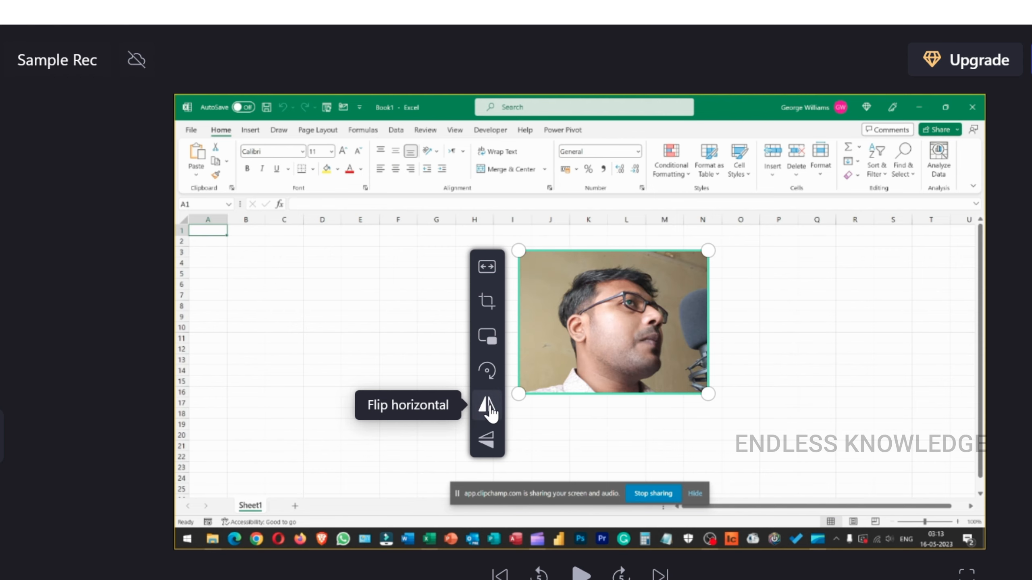
{"action": "left_click", "coordinate": [489, 405]}
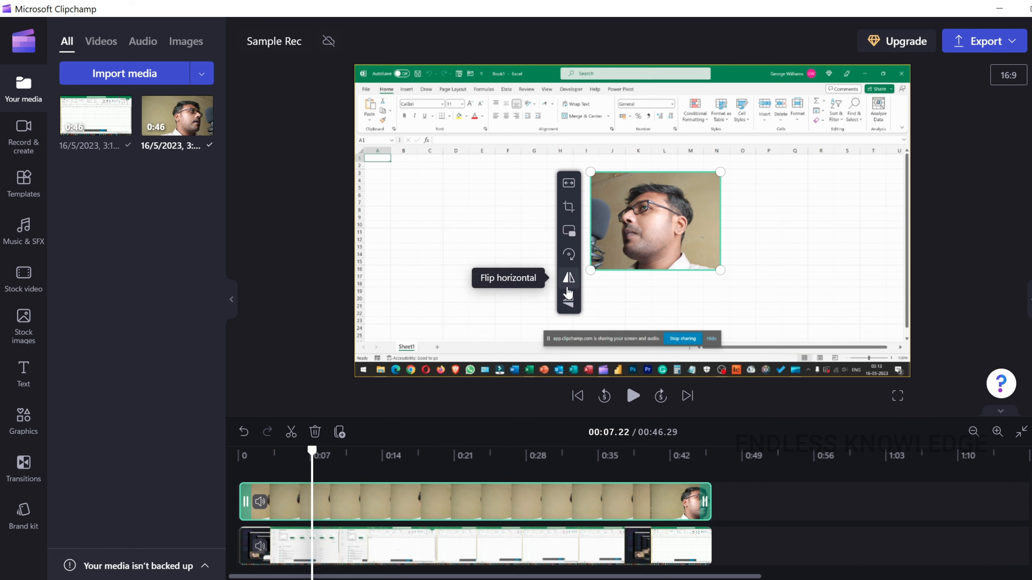
- Look through the filters and effects available for the webcam clip, previewing Purple undertone without applying it
{"action": "left_click", "coordinate": [410, 145]}
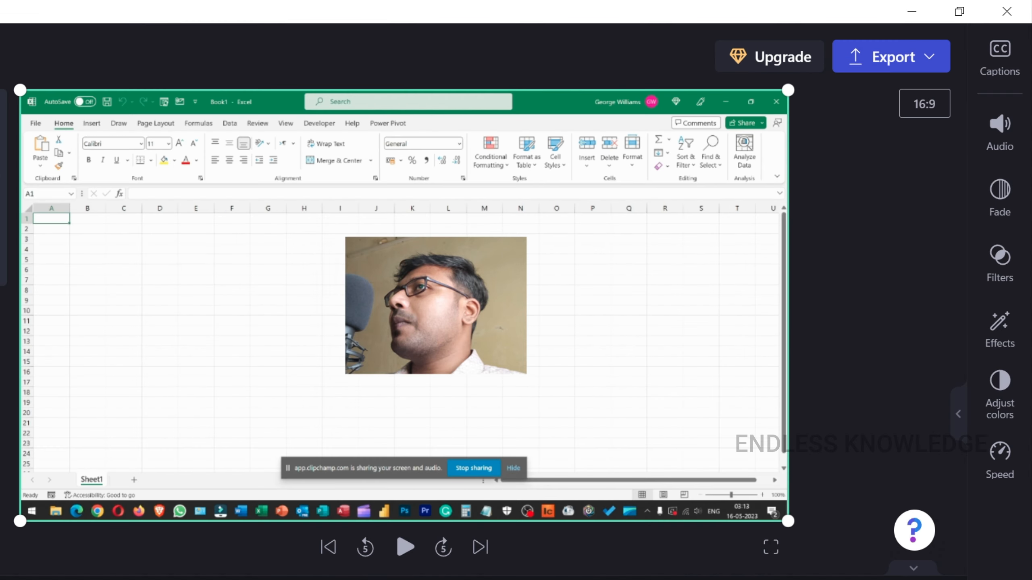
{"action": "left_click", "coordinate": [401, 501]}
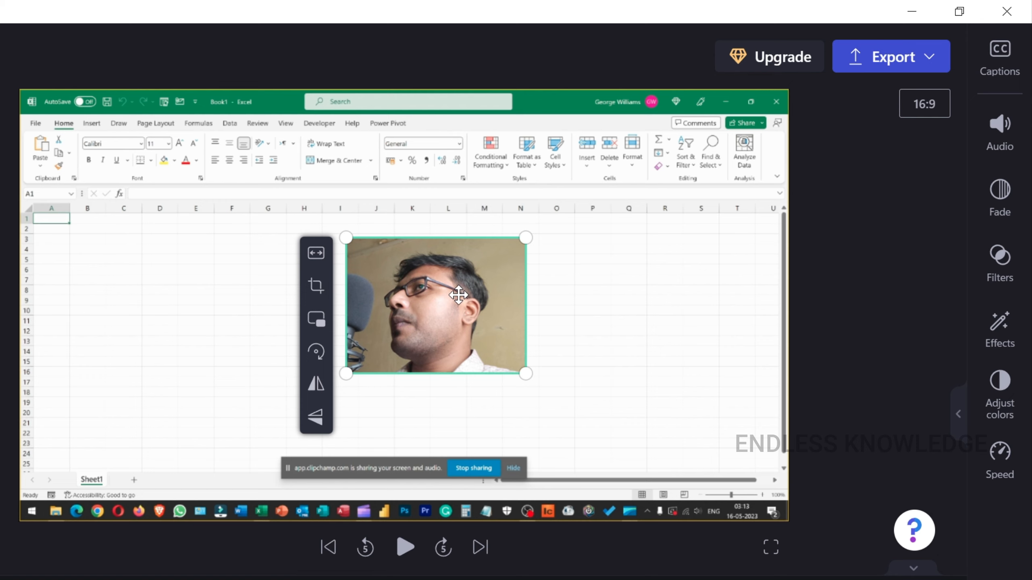
{"action": "left_click", "coordinate": [1006, 273]}
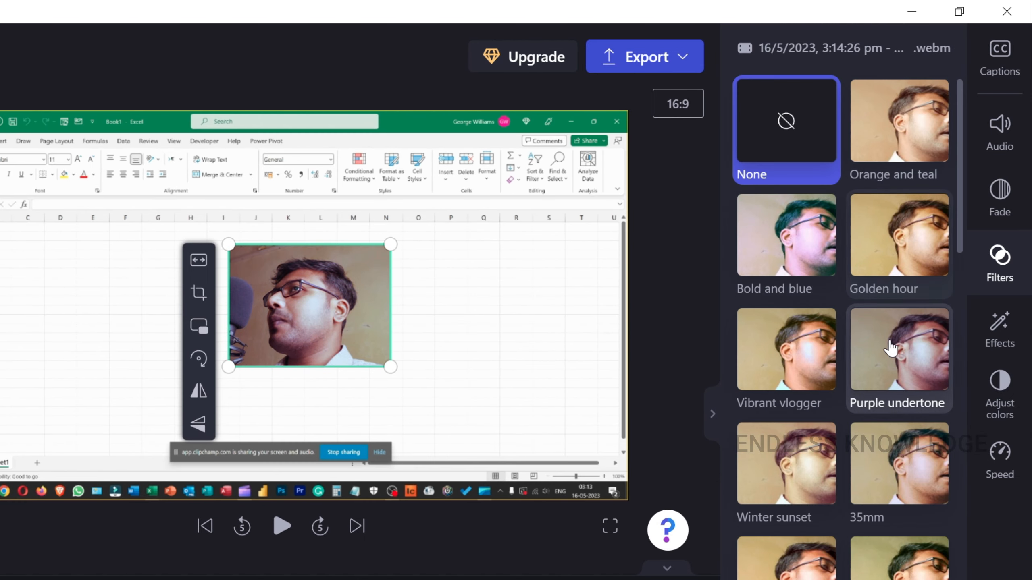
{"action": "left_click", "coordinate": [999, 327]}
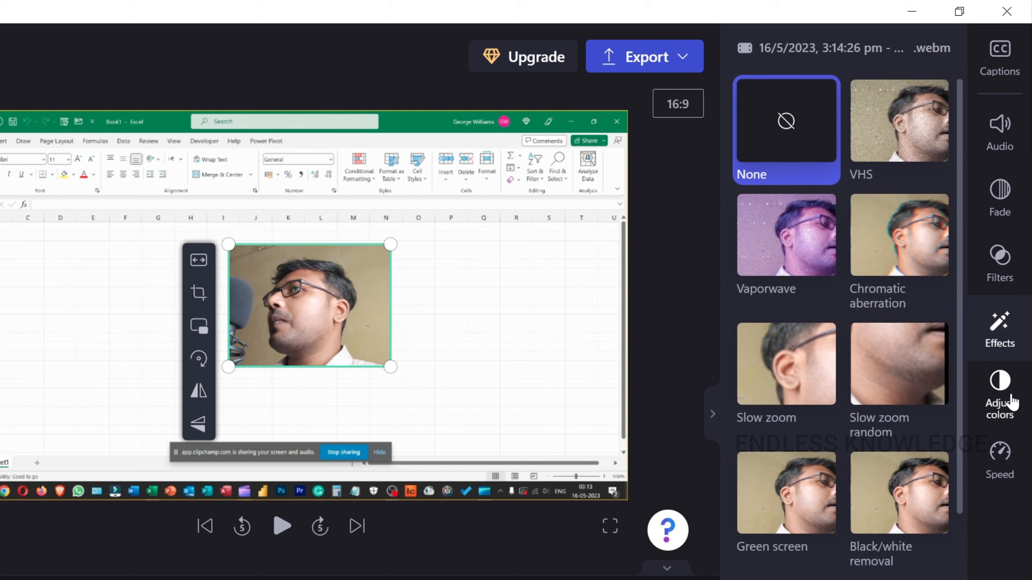
- Adjust the webcam clip's colors: lower the exposure slightly, raise the contrast, and increase the saturation and temperature very slightly
{"action": "left_click", "coordinate": [1001, 406]}
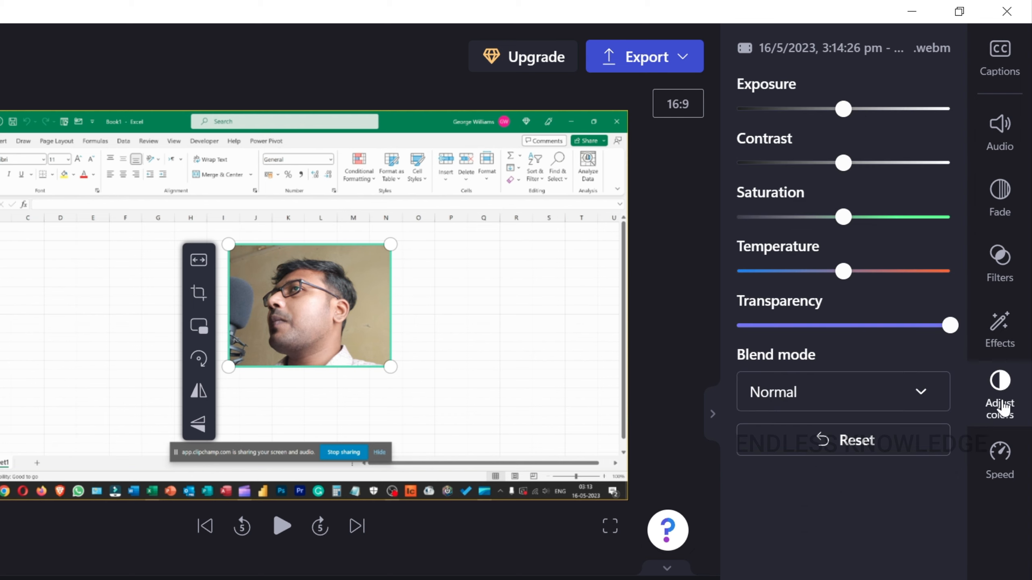
{"action": "left_click_drag", "start_coordinate": [843, 108], "coordinate": [827, 108]}
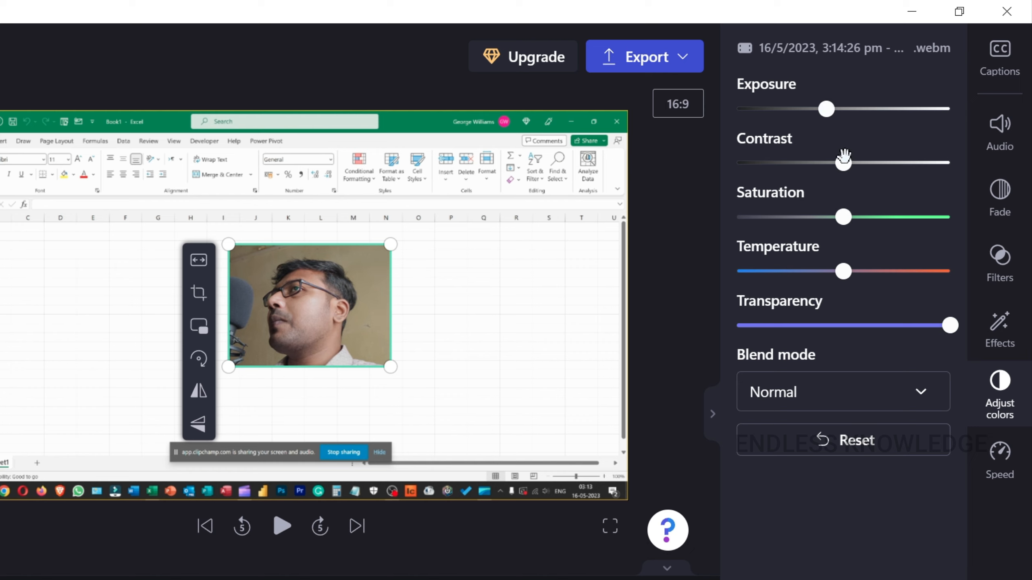
{"action": "left_click_drag", "start_coordinate": [843, 162], "coordinate": [865, 162]}
{"action": "mouse_move", "coordinate": [842, 215]}
{"action": "left_mouse_down"}
{"action": "mouse_move", "coordinate": [827, 217]}
{"action": "mouse_move", "coordinate": [847, 217]}
{"action": "left_mouse_up"}
{"action": "mouse_move", "coordinate": [843, 271]}
{"action": "left_mouse_down"}
{"action": "mouse_move", "coordinate": [813, 271]}
{"action": "mouse_move", "coordinate": [844, 273]}
{"action": "left_mouse_up"}
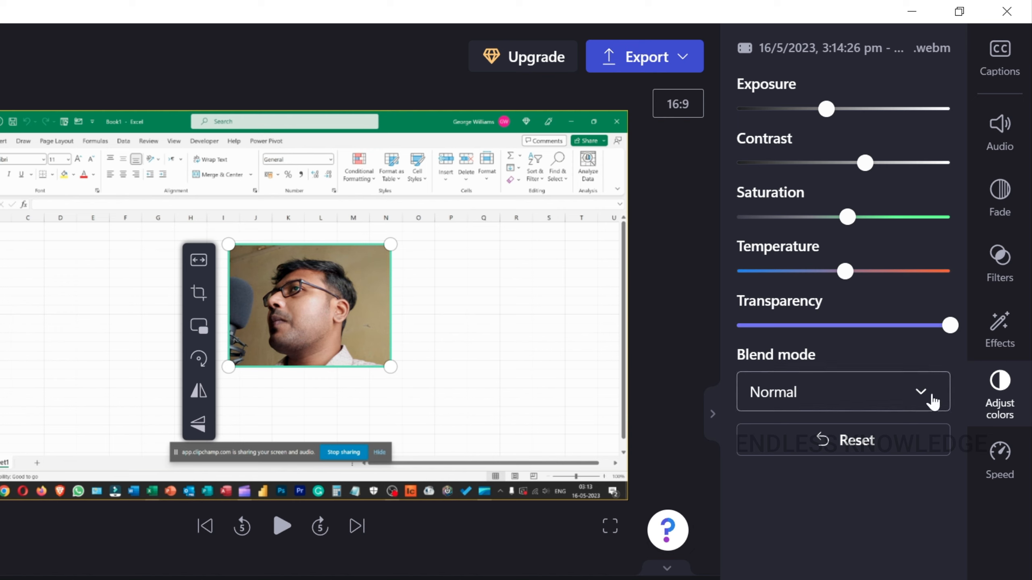
- Reset the webcam clip's color adjustments to their defaults and move the overlay to the upper-right corner of the video frame
{"action": "left_click", "coordinate": [930, 396]}
{"action": "left_click", "coordinate": [929, 396]}
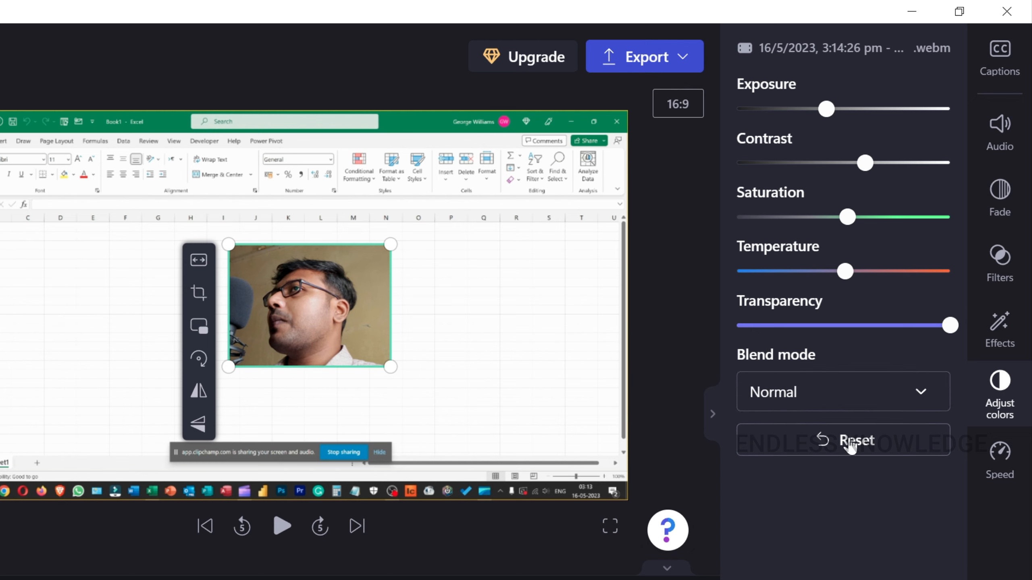
{"action": "left_click", "coordinate": [850, 446]}
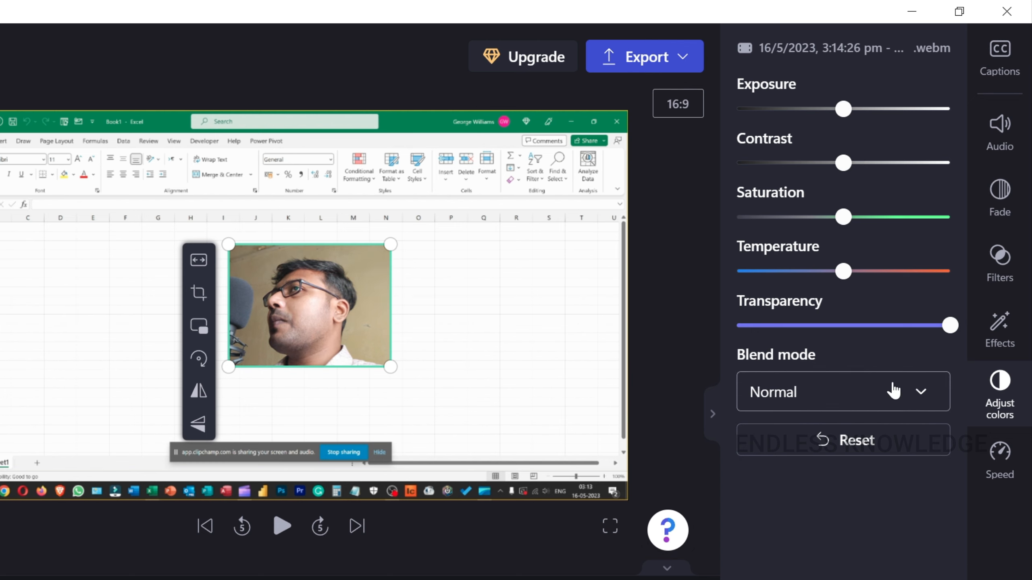
{"action": "left_click", "coordinate": [1001, 386]}
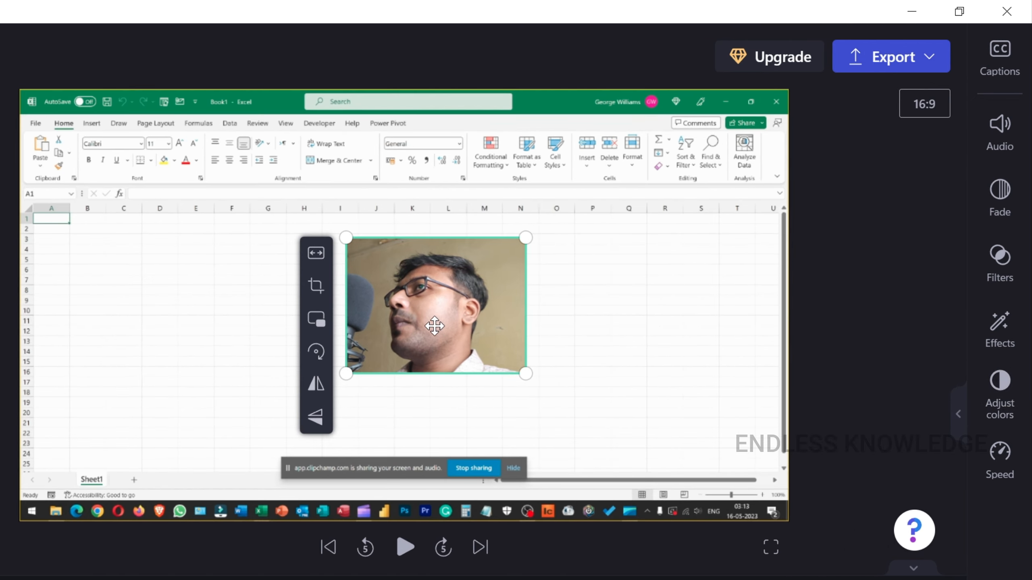
{"action": "left_click_drag", "start_coordinate": [431, 327], "coordinate": [655, 207]}
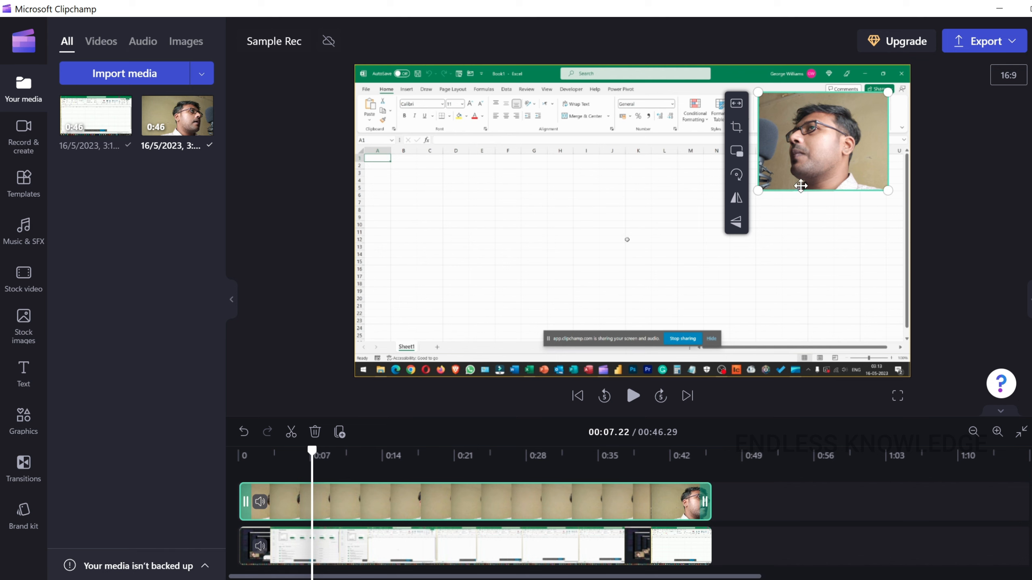
- Try to trim about five seconds off the start of the grouped webcam and screen clips together
{"action": "left_click", "coordinate": [354, 529]}
{"action": "left_click", "coordinate": [356, 513]}
{"action": "left_click", "coordinate": [758, 518]}
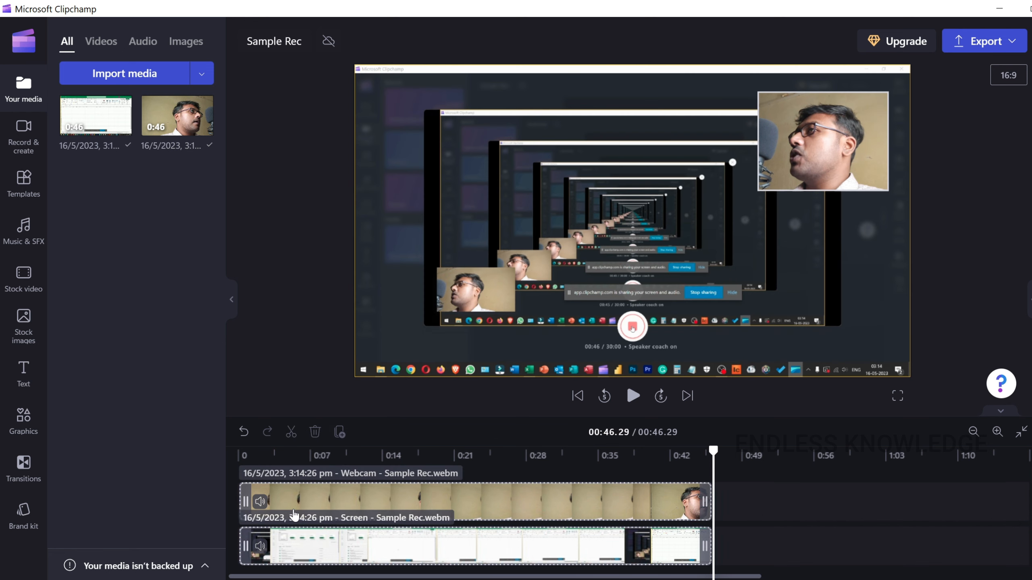
{"action": "key", "text": "ctrl+a"}
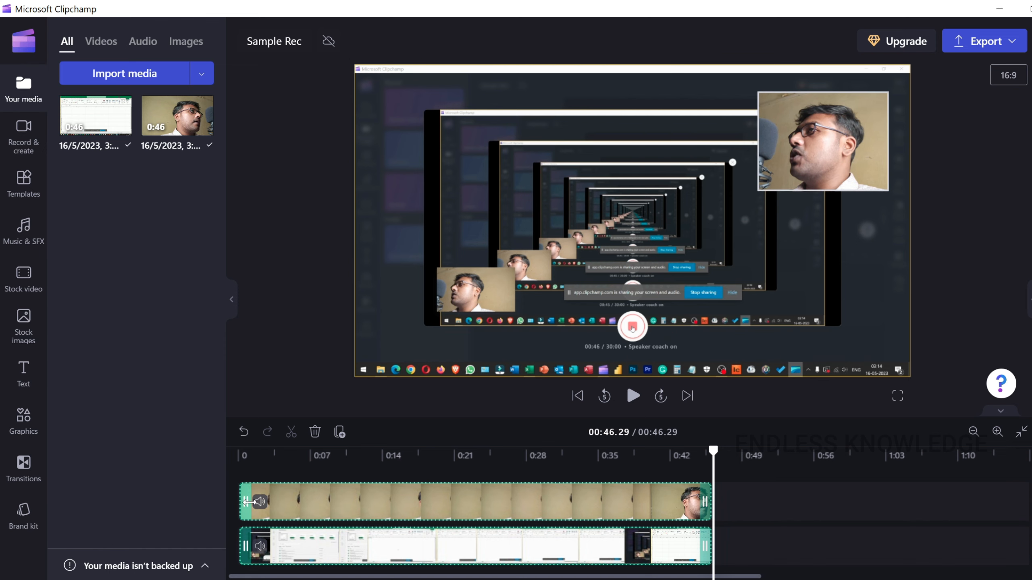
{"action": "left_click", "coordinate": [284, 471]}
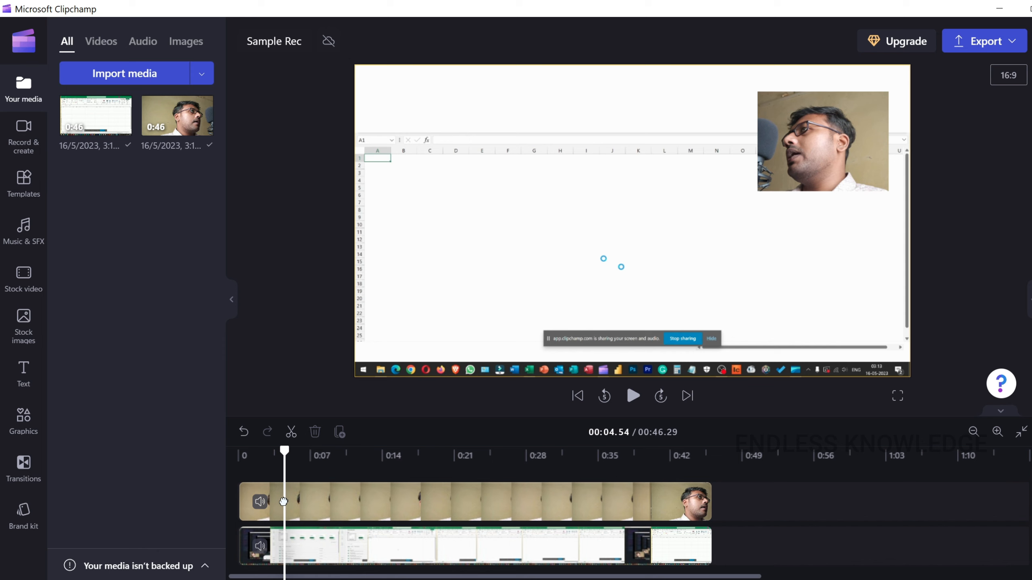
{"action": "left_click", "coordinate": [284, 501]}
{"action": "left_click", "coordinate": [291, 513]}
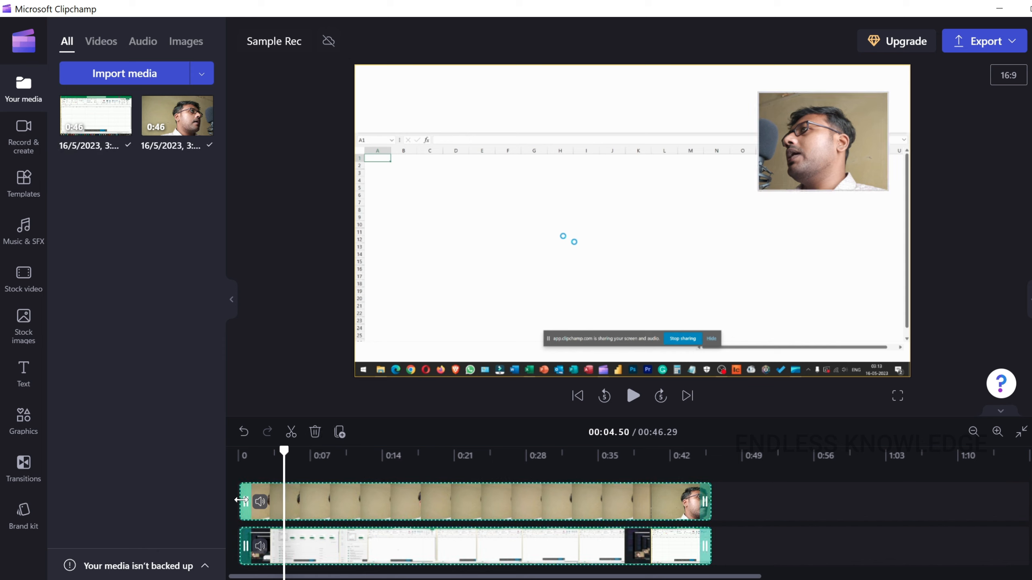
{"action": "left_click_drag", "start_coordinate": [241, 500], "coordinate": [296, 500]}
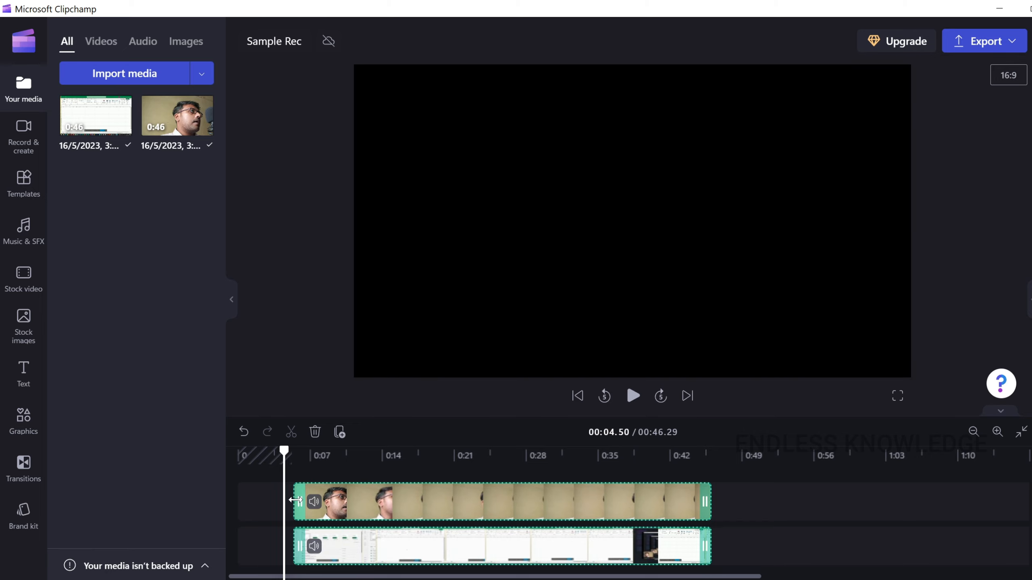
{"action": "key", "text": "ctrl+z"}
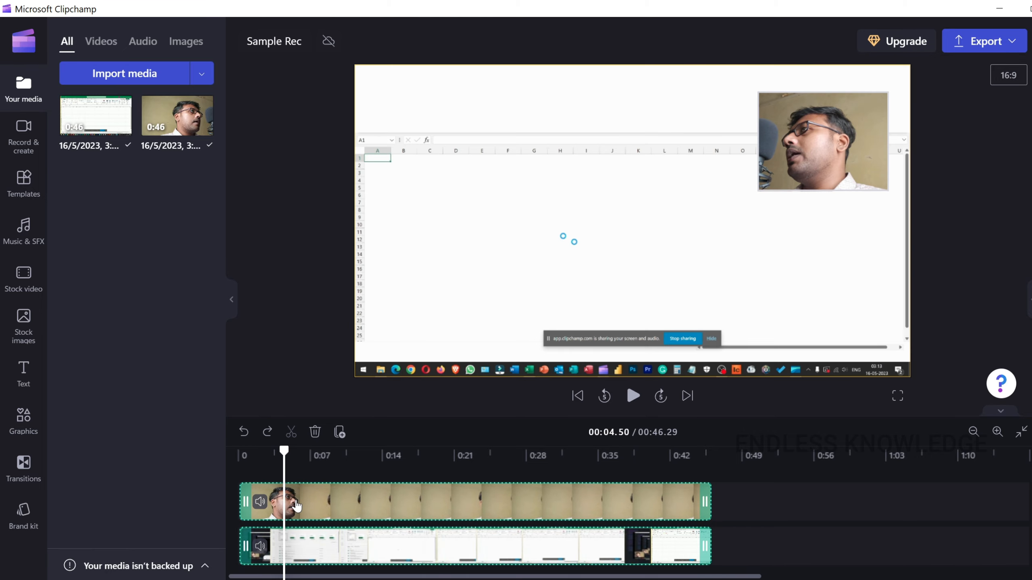
- Ungroup the webcam and screen clips on the timeline so each can be edited separately
{"action": "right_click", "coordinate": [295, 506]}
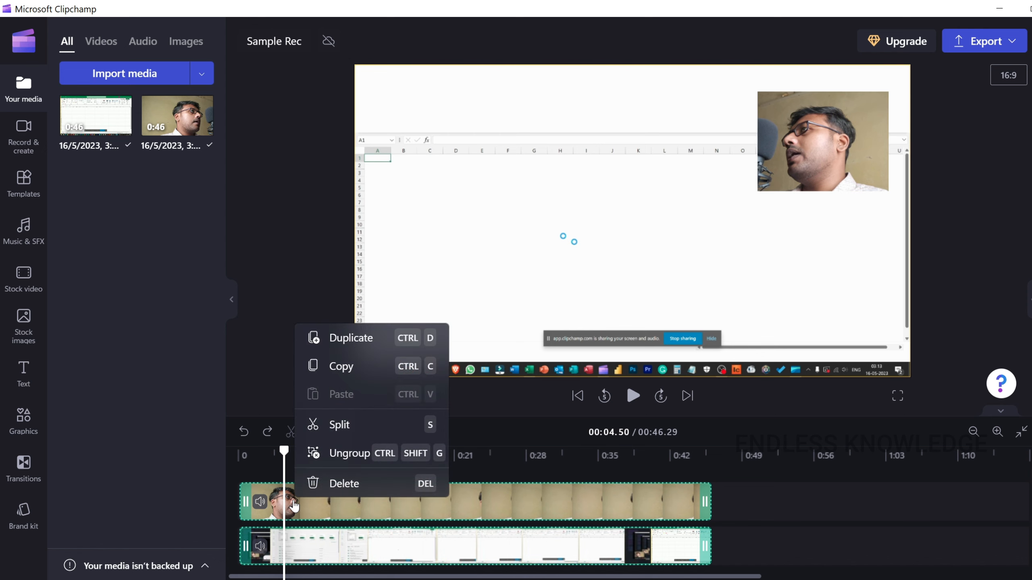
{"action": "left_click", "coordinate": [331, 456]}
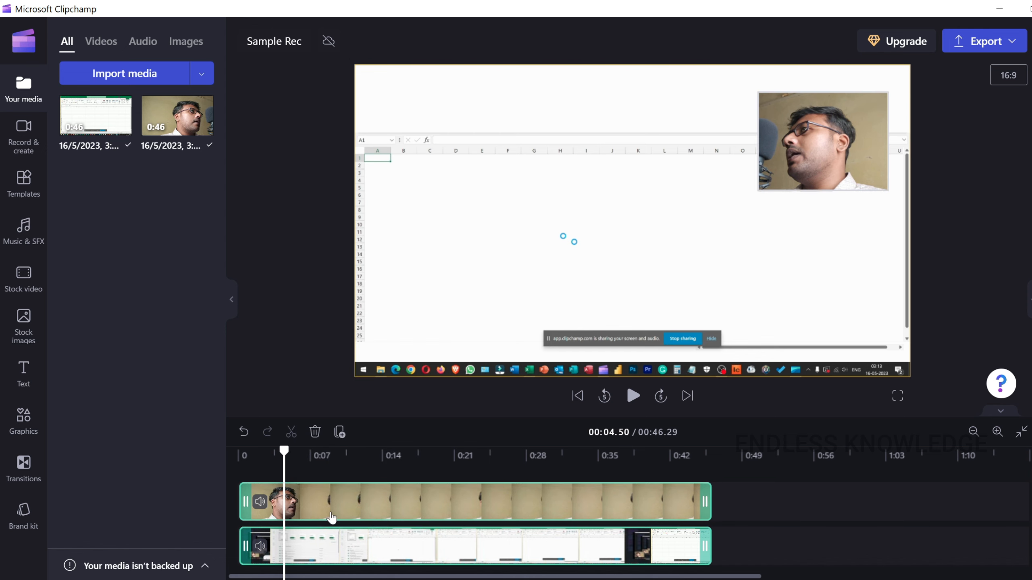
{"action": "left_click", "coordinate": [744, 518]}
- Trim only the webcam clip, cutting about six seconds from its start and about five seconds from its end
{"action": "left_click", "coordinate": [388, 497]}
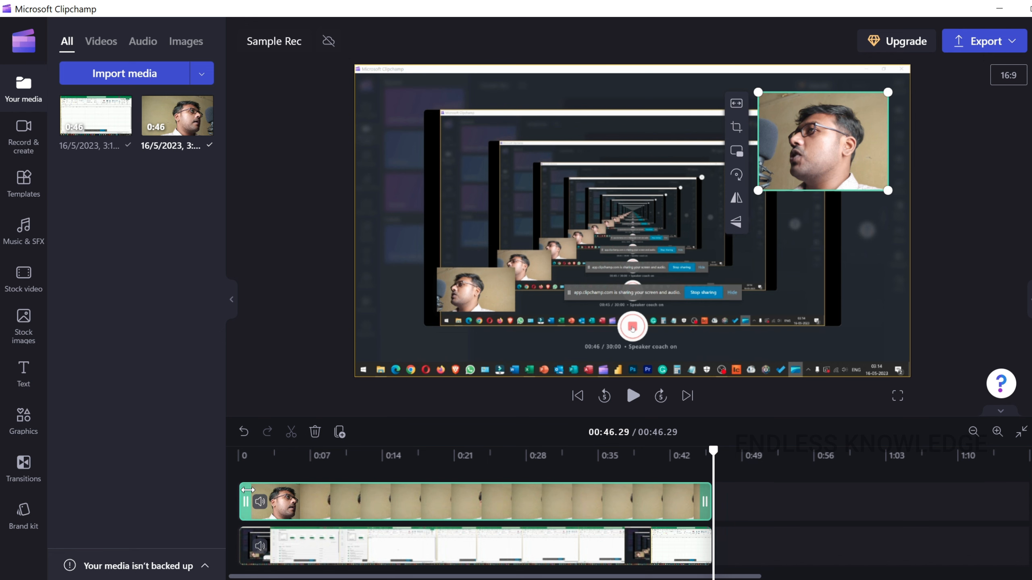
{"action": "left_click_drag", "start_coordinate": [246, 502], "coordinate": [304, 501]}
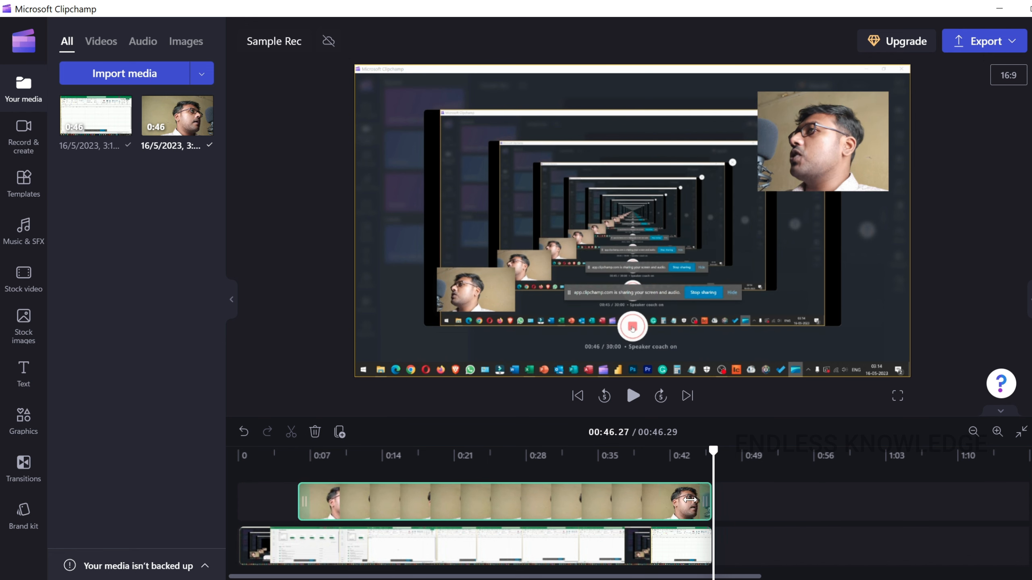
{"action": "left_click_drag", "start_coordinate": [705, 502], "coordinate": [657, 502]}
- Try splitting both the webcam and screen clips at 00:20.77 and 00:27.79, and undo both splits
{"action": "left_click", "coordinate": [449, 481]}
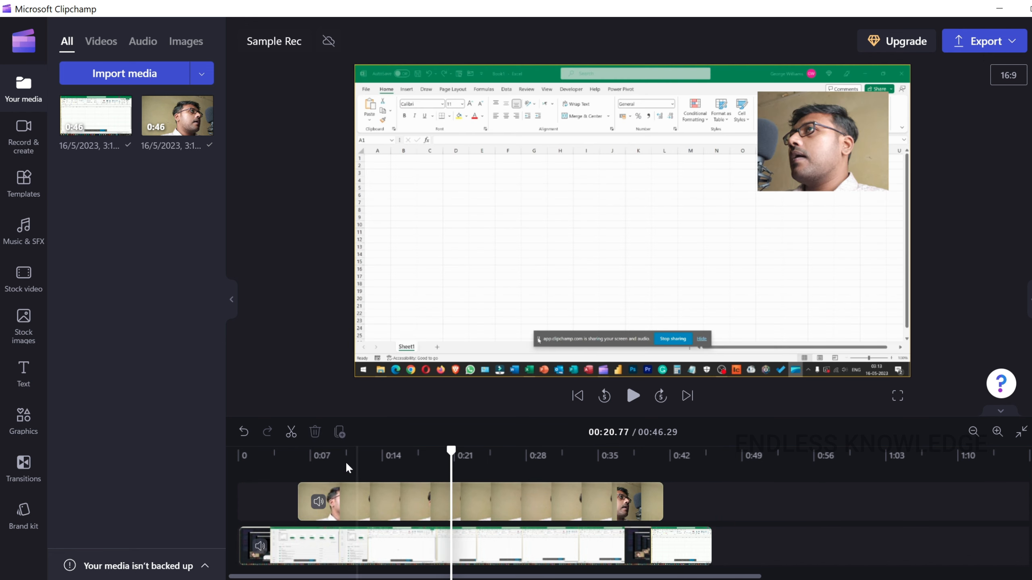
{"action": "left_click", "coordinate": [291, 432]}
{"action": "left_click", "coordinate": [523, 469]}
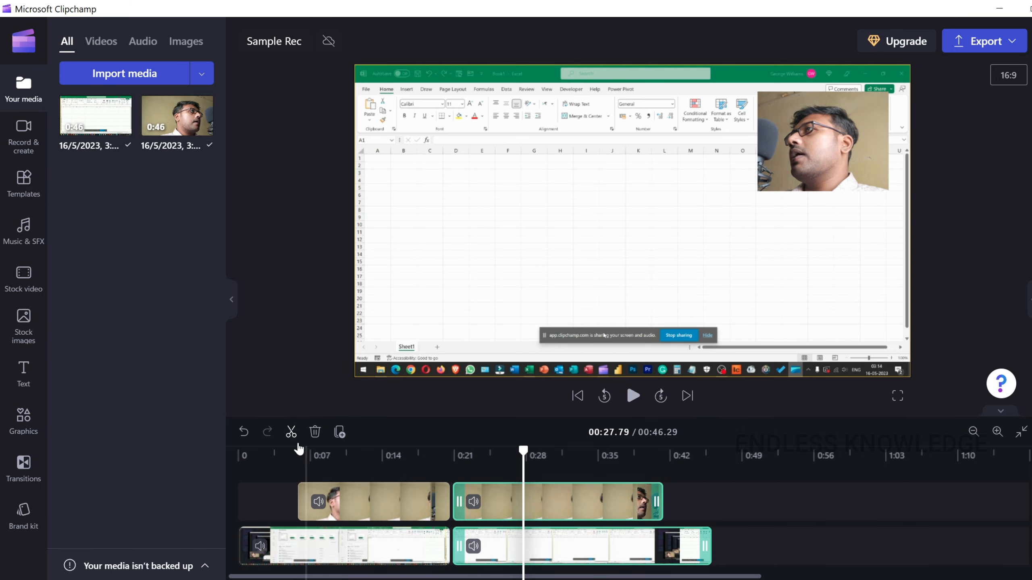
{"action": "left_click", "coordinate": [291, 432]}
{"action": "left_click", "coordinate": [499, 517]}
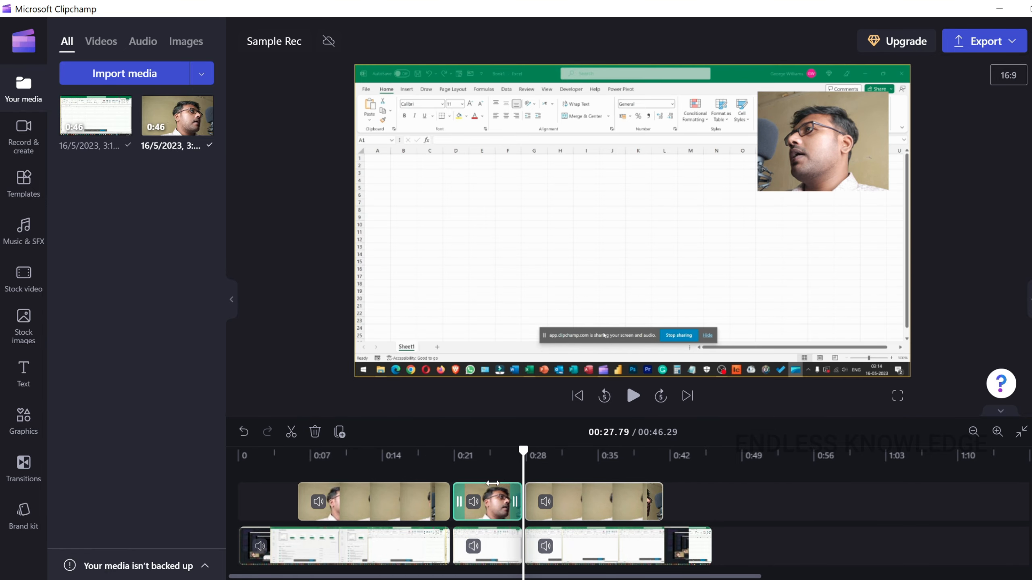
{"action": "key", "text": "ctrl+z"}
{"action": "key", "text": "ctrl+z"}
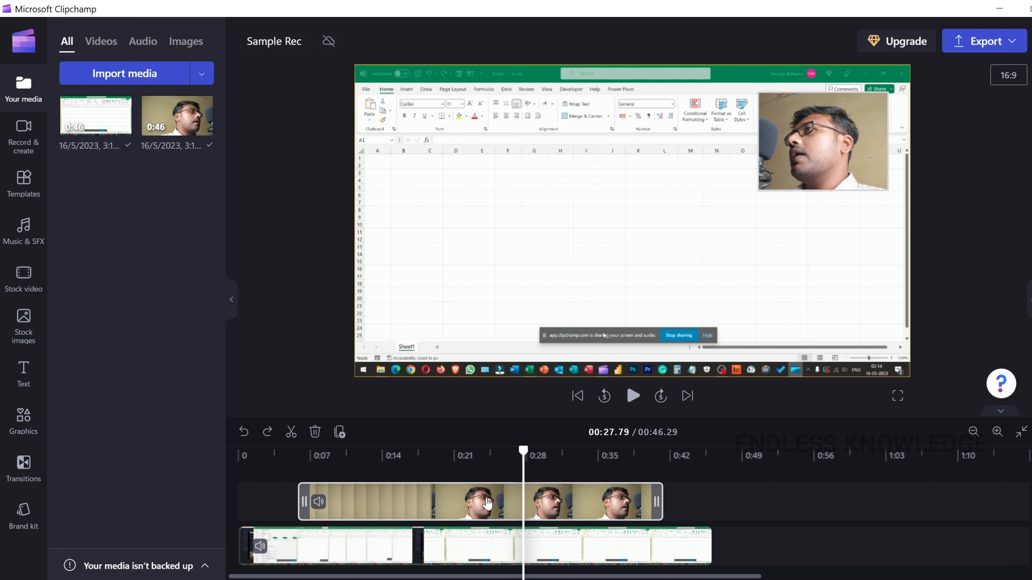
- Split only the webcam clip at 00:27.79 and 00:15.90, and delete the section between the two cuts
{"action": "left_click", "coordinate": [292, 432]}
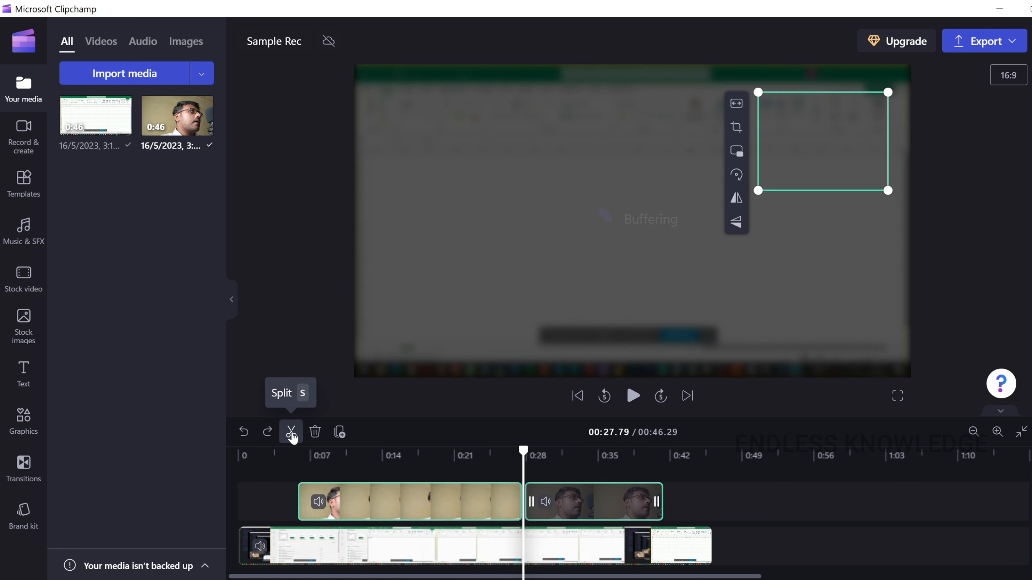
{"action": "left_click", "coordinate": [413, 488]}
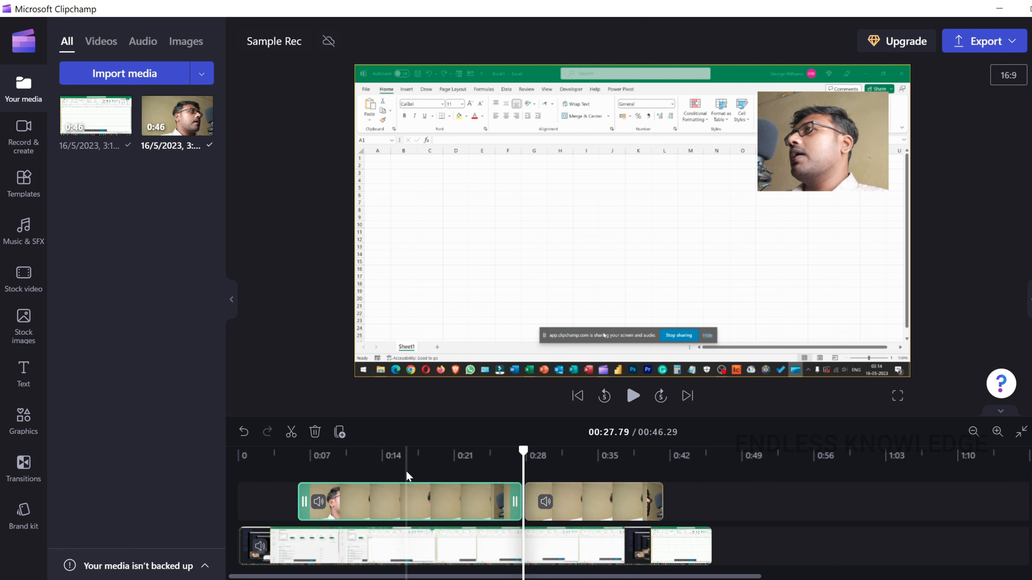
{"action": "left_click", "coordinate": [402, 494]}
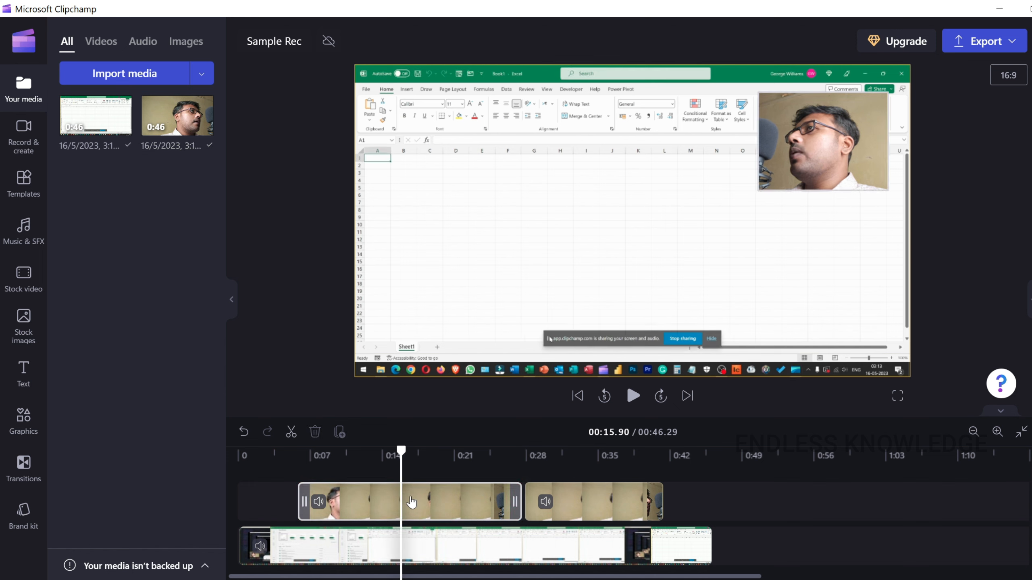
{"action": "left_click", "coordinate": [291, 432]}
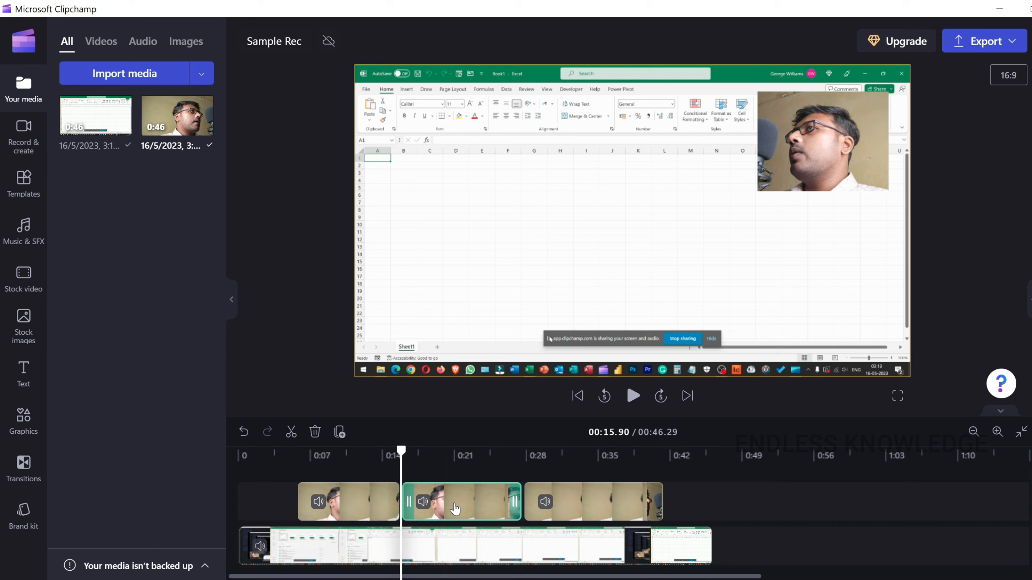
{"action": "key", "text": "Delete"}
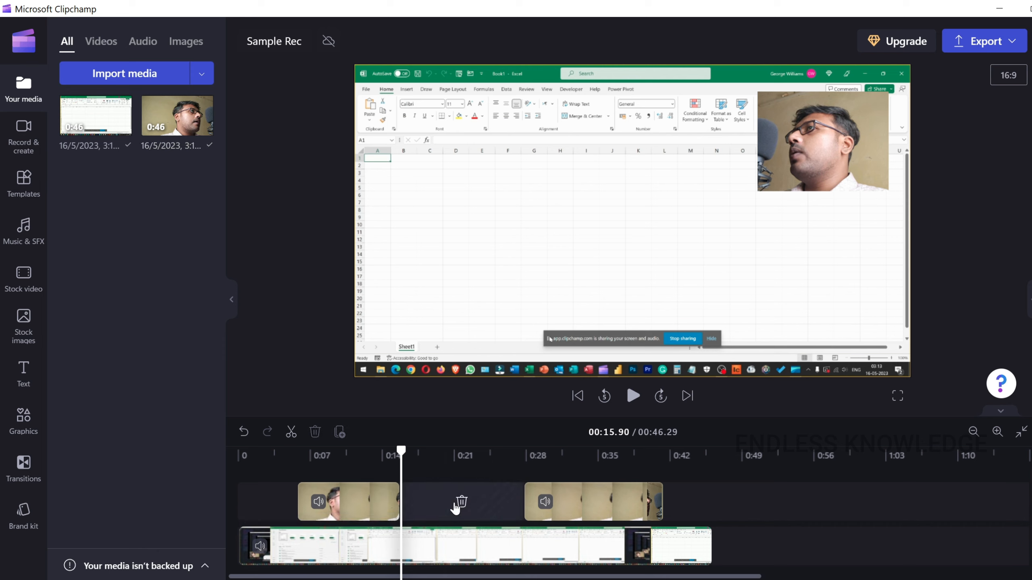
- Move the second webcam segment's overlay to the upper-left corner of the video frame and check it along the timeline
{"action": "left_click", "coordinate": [350, 469]}
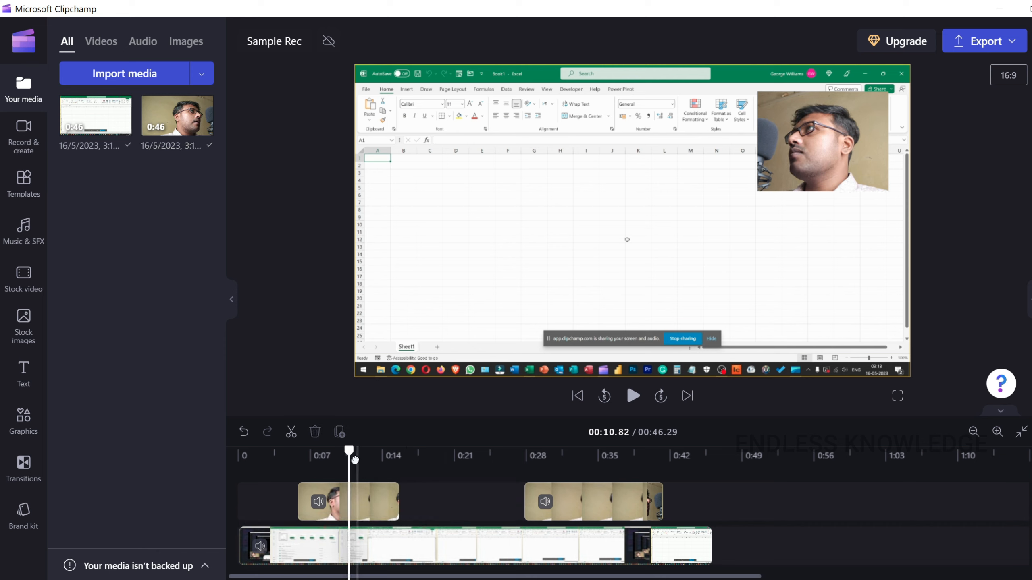
{"action": "left_click_drag", "start_coordinate": [351, 453], "coordinate": [551, 483]}
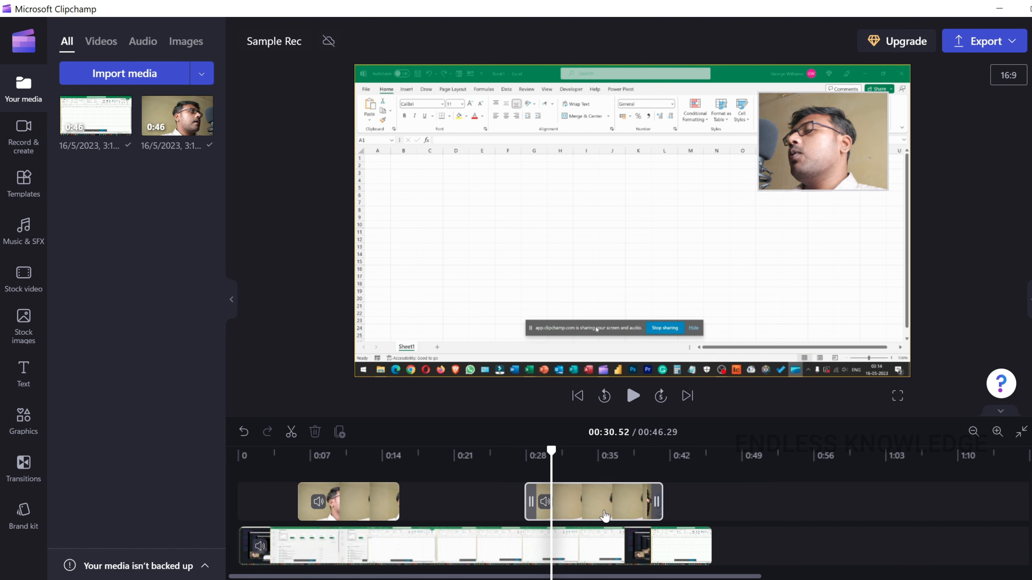
{"action": "left_click", "coordinate": [603, 514]}
{"action": "left_click_drag", "start_coordinate": [828, 150], "coordinate": [439, 137]}
{"action": "left_click", "coordinate": [596, 456]}
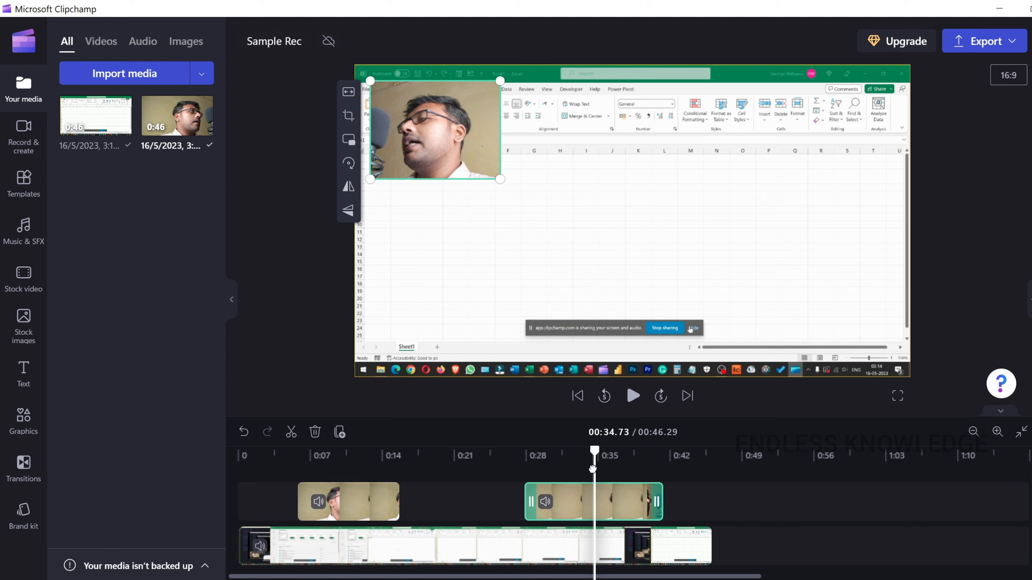
{"action": "left_click", "coordinate": [624, 459]}
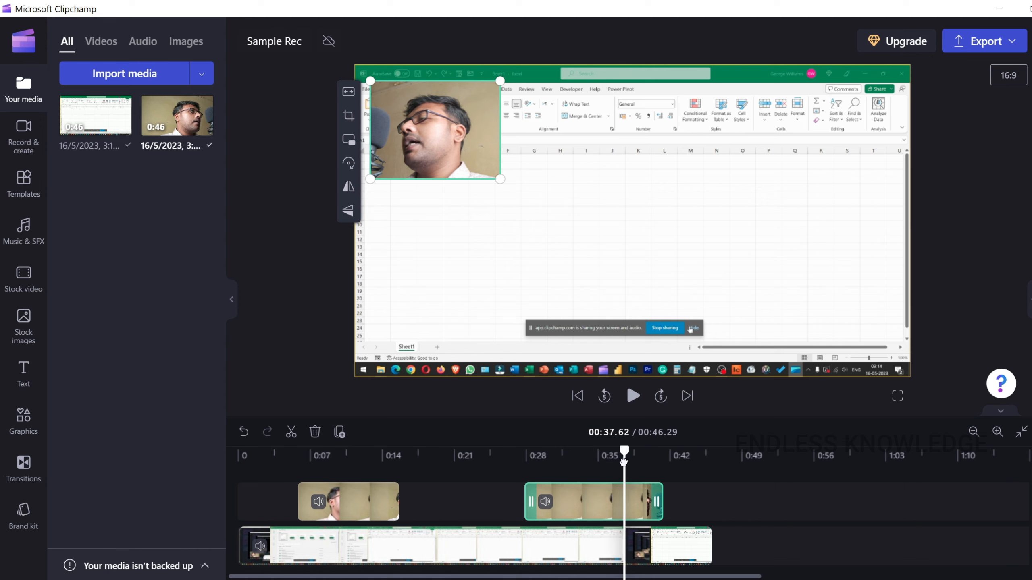
{"action": "left_click", "coordinate": [642, 468]}
{"action": "left_click_drag", "start_coordinate": [643, 464], "coordinate": [646, 464]}
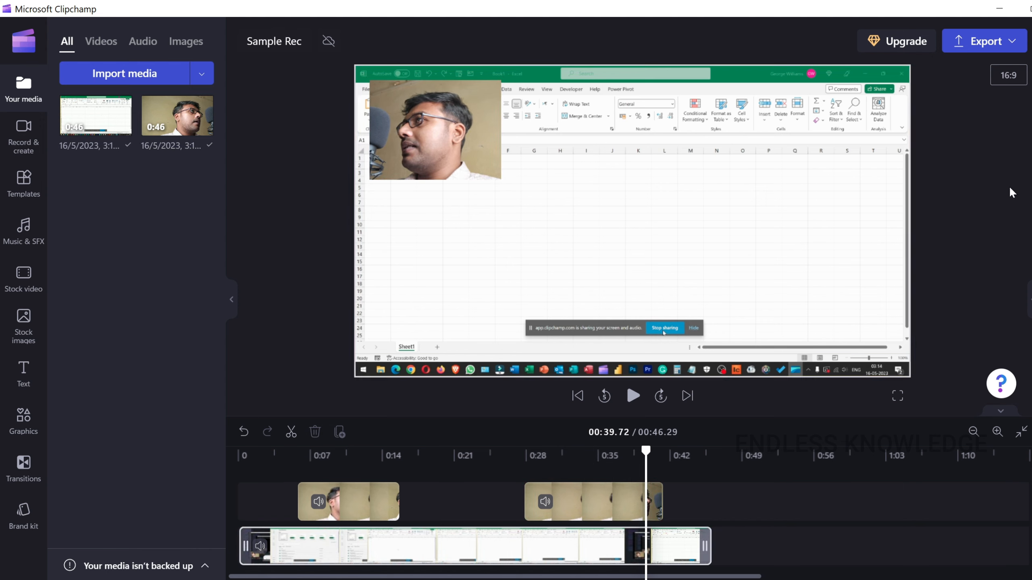
- Export the Sample Rec video in 1080p quality
{"action": "left_click", "coordinate": [1007, 48]}
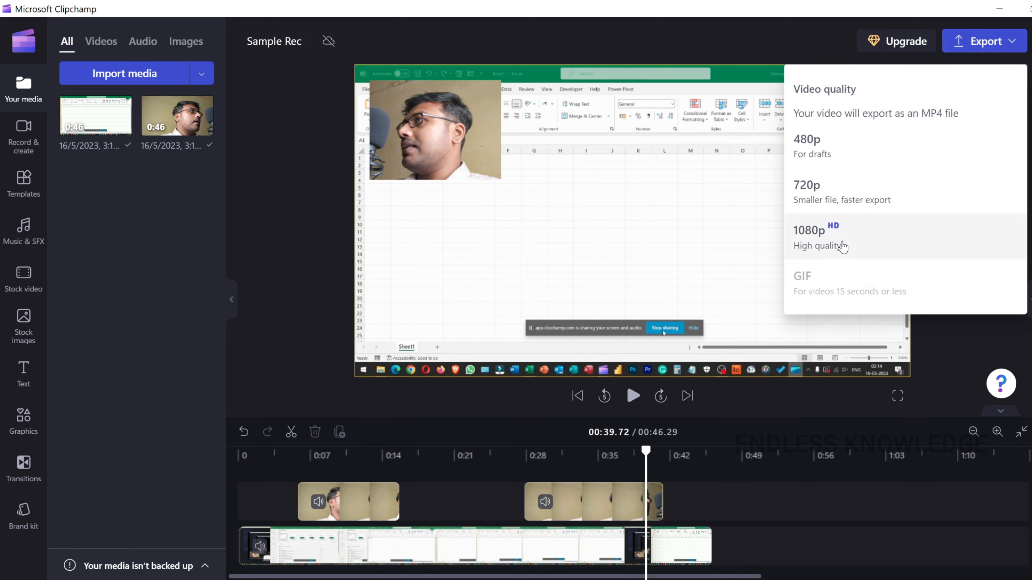
{"action": "left_click", "coordinate": [843, 246]}
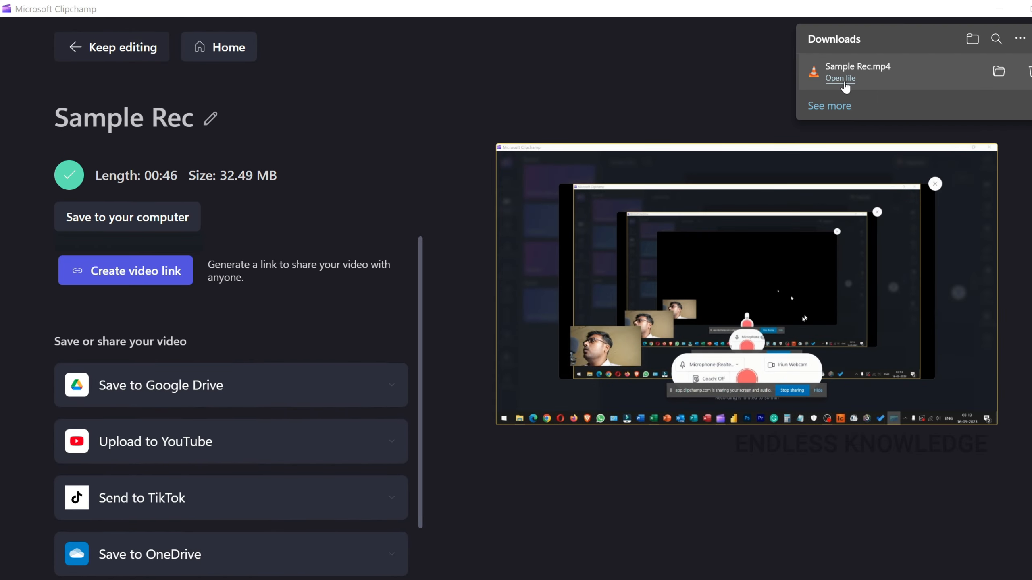
- Open the exported Sample Rec.mp4 in VLC media player and check when the webcam overlay shows near the end, at 0:12 and around 0:16
{"action": "left_click", "coordinate": [840, 78]}
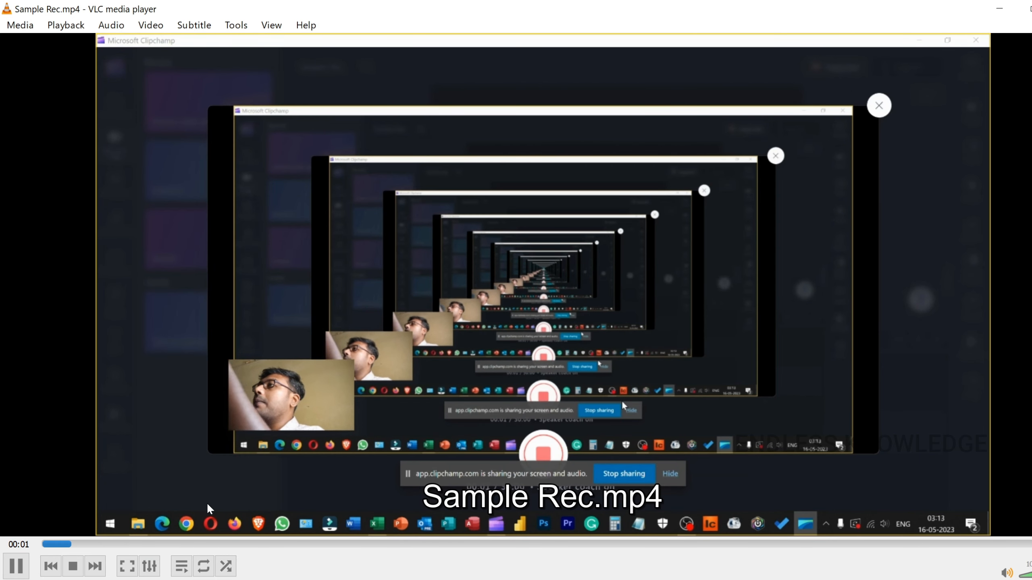
{"action": "left_click", "coordinate": [833, 544]}
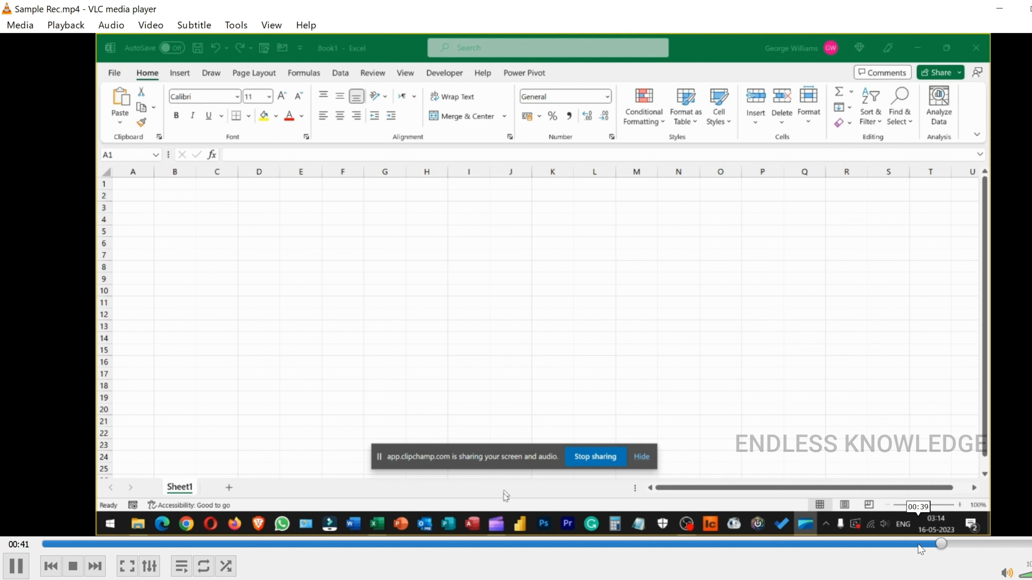
{"action": "left_click", "coordinate": [311, 545]}
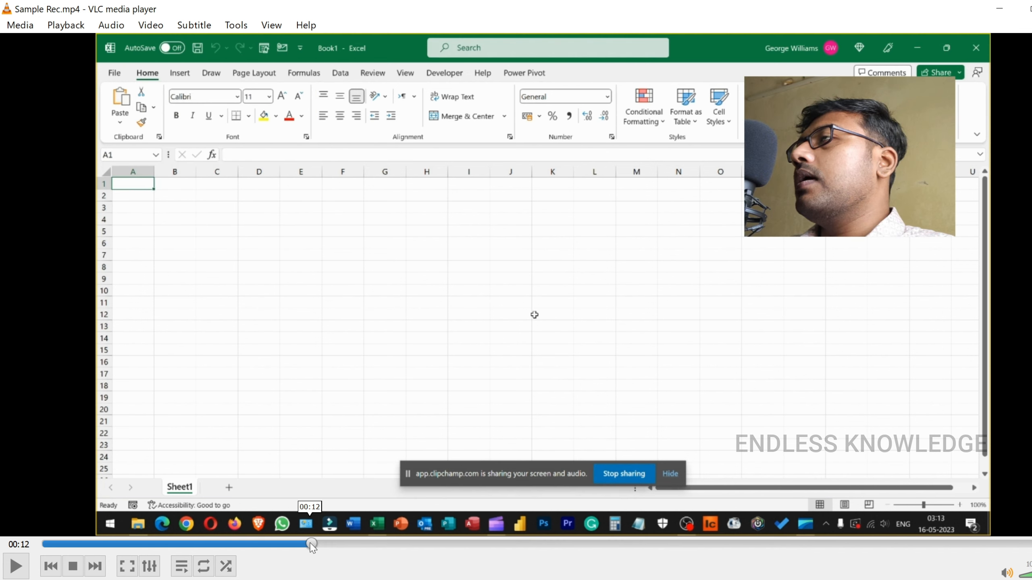
{"action": "key", "text": "space"}
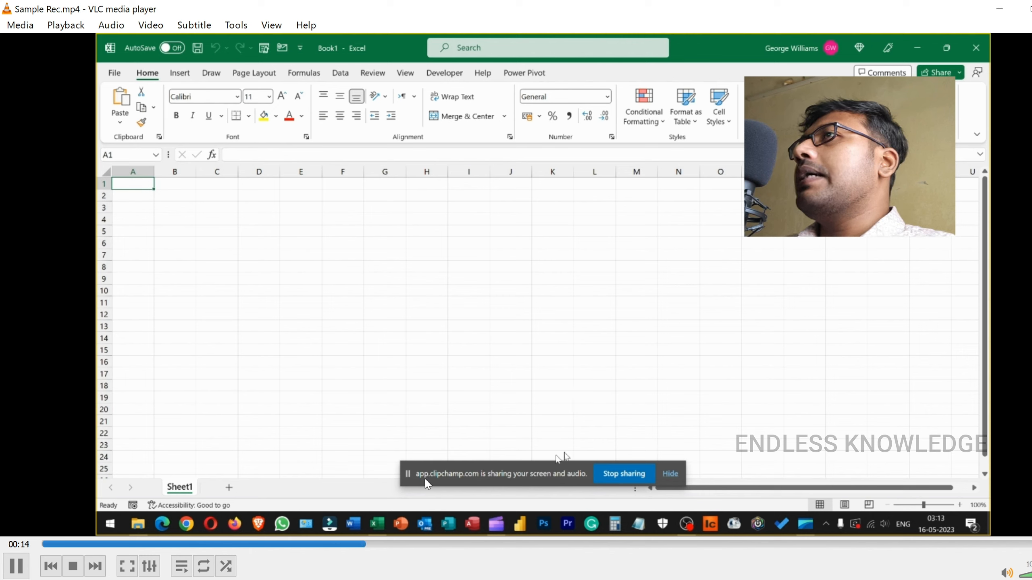
{"action": "key", "text": "space"}
{"action": "left_click", "coordinate": [409, 545]}
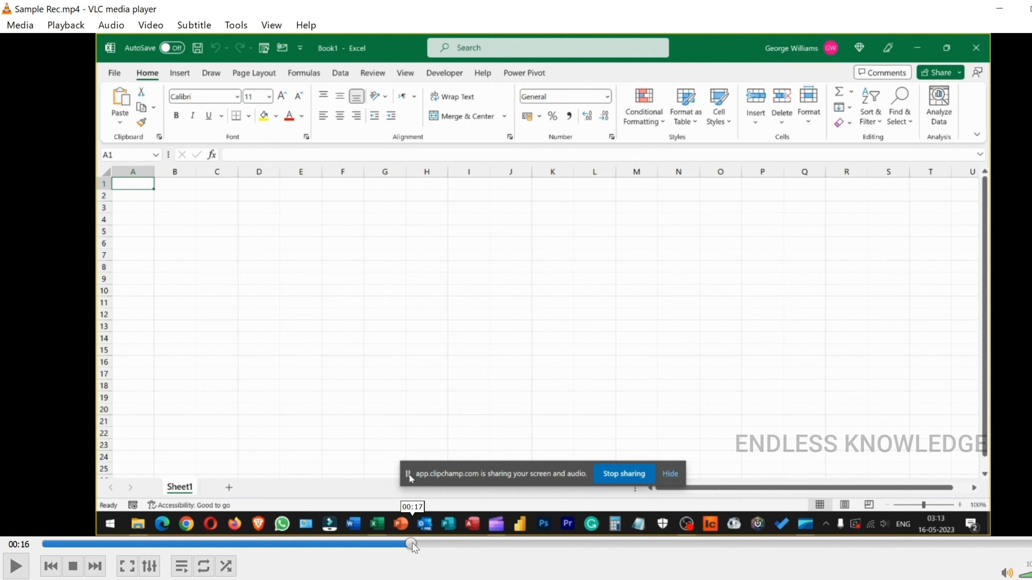
- Play the exported Sample Rec.mp4 from 0:16 to 0:18 to check the webcam overlay
{"action": "key", "text": "space"}
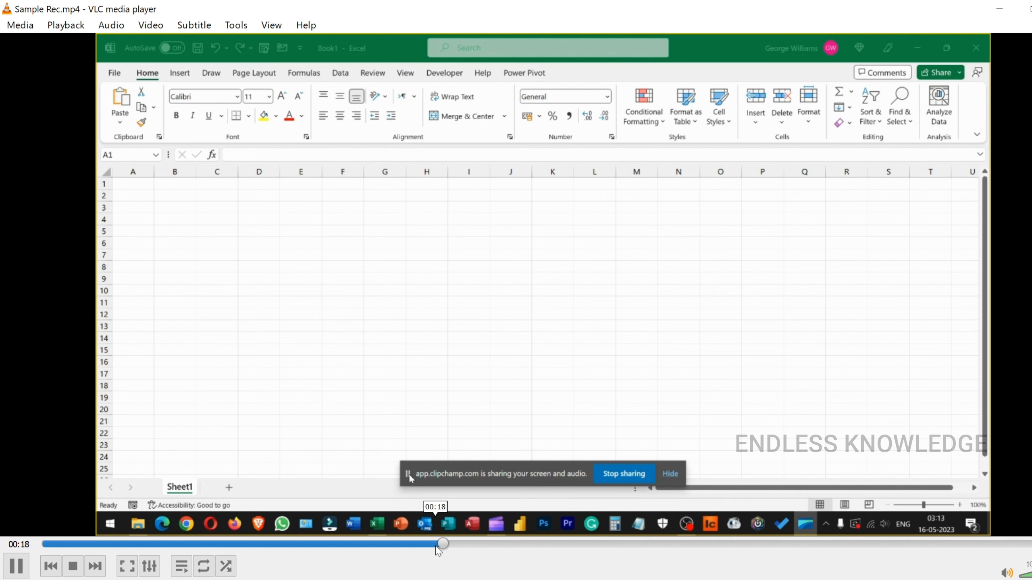
{"action": "key", "text": "space"}
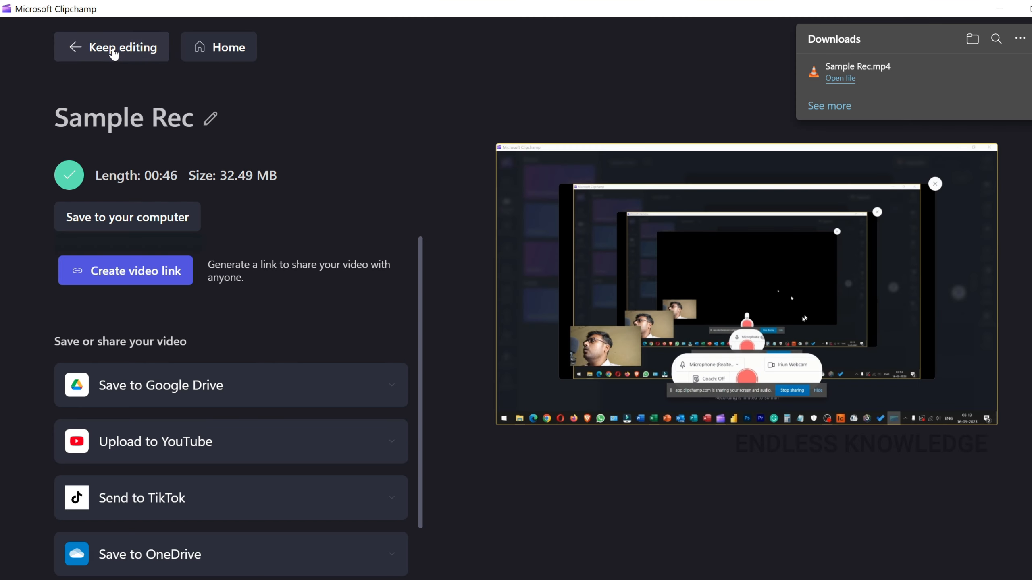
- Go back to editing the Sample Rec project in Clipchamp and detach the audio from the webcam clip
{"action": "left_click", "coordinate": [111, 50]}
{"action": "left_click", "coordinate": [358, 465]}
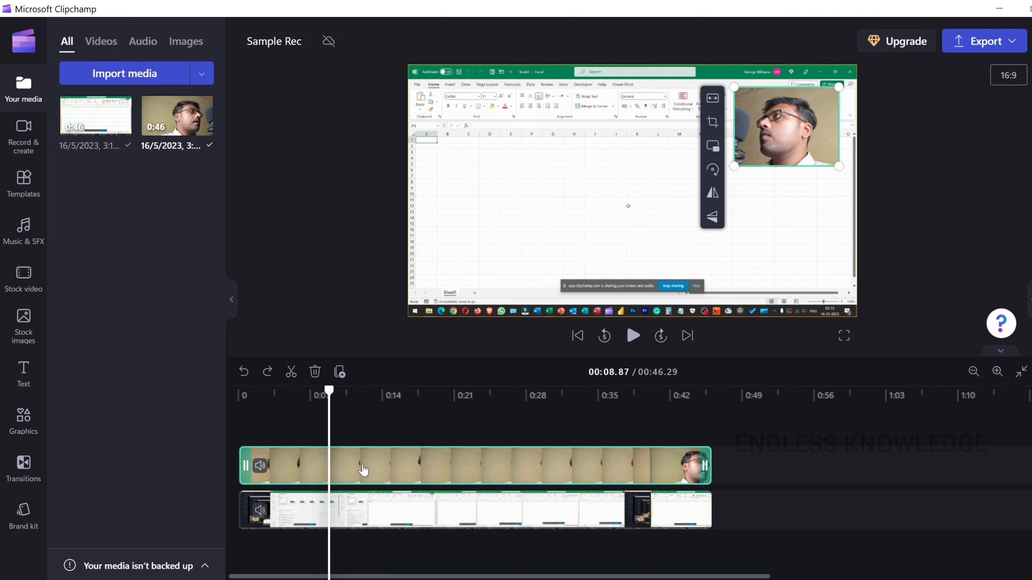
{"action": "right_click", "coordinate": [358, 467]}
{"action": "mouse_move", "coordinate": [421, 414]}
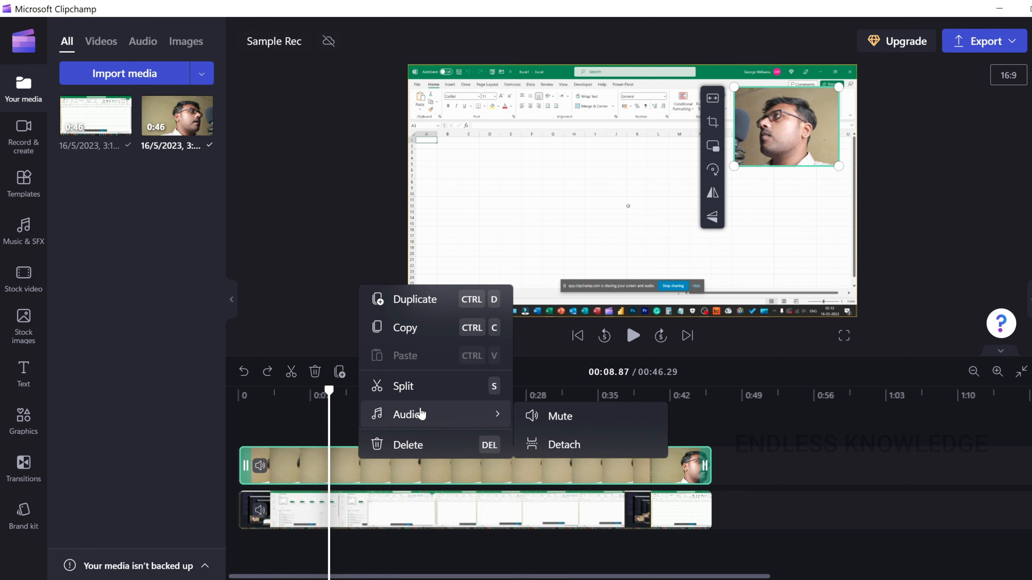
{"action": "left_click", "coordinate": [562, 444]}
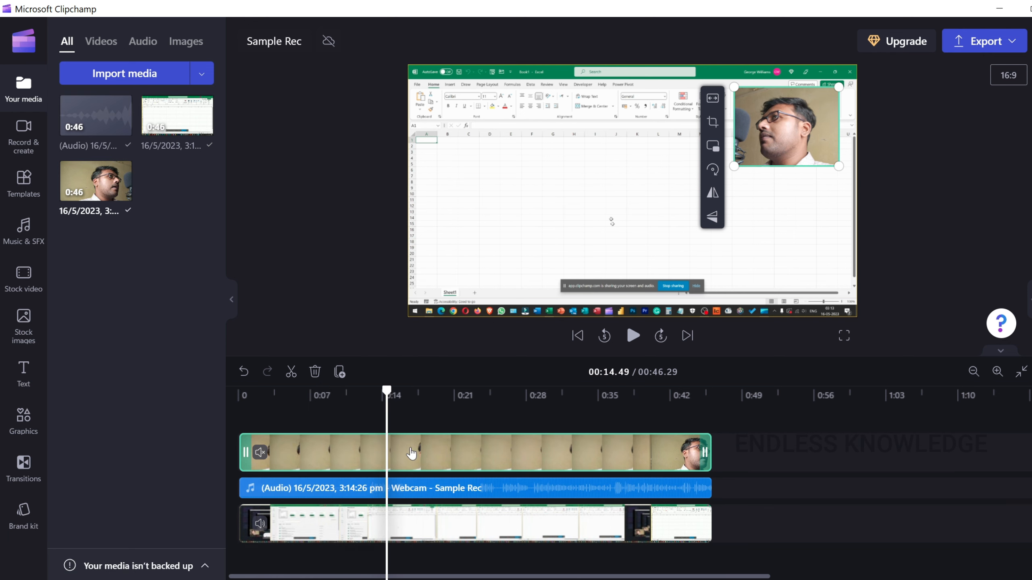
- Select the detached webcam audio, the screen recording clip and the audio again to inspect the separate tracks
{"action": "left_click", "coordinate": [405, 489]}
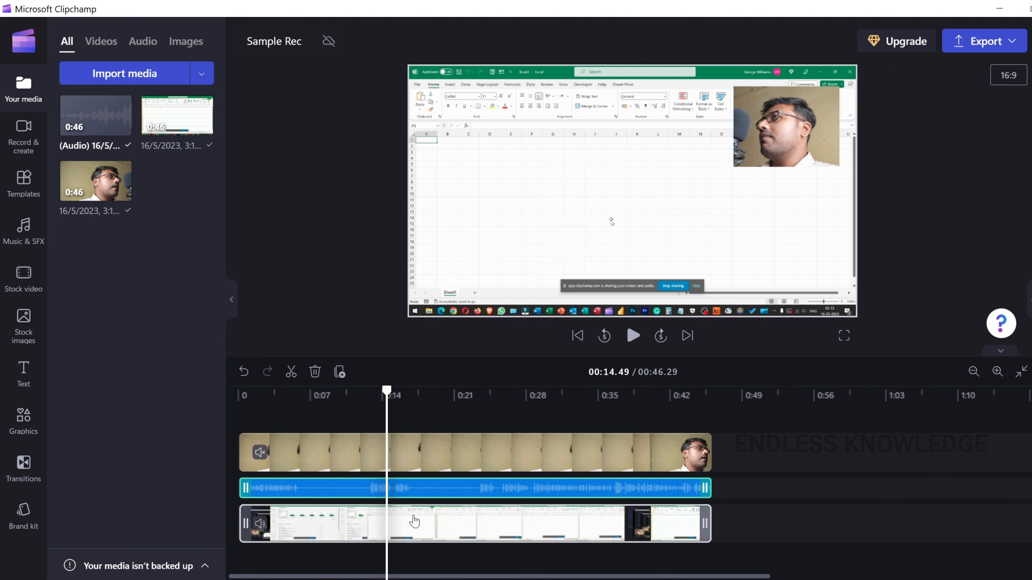
{"action": "left_click", "coordinate": [414, 530]}
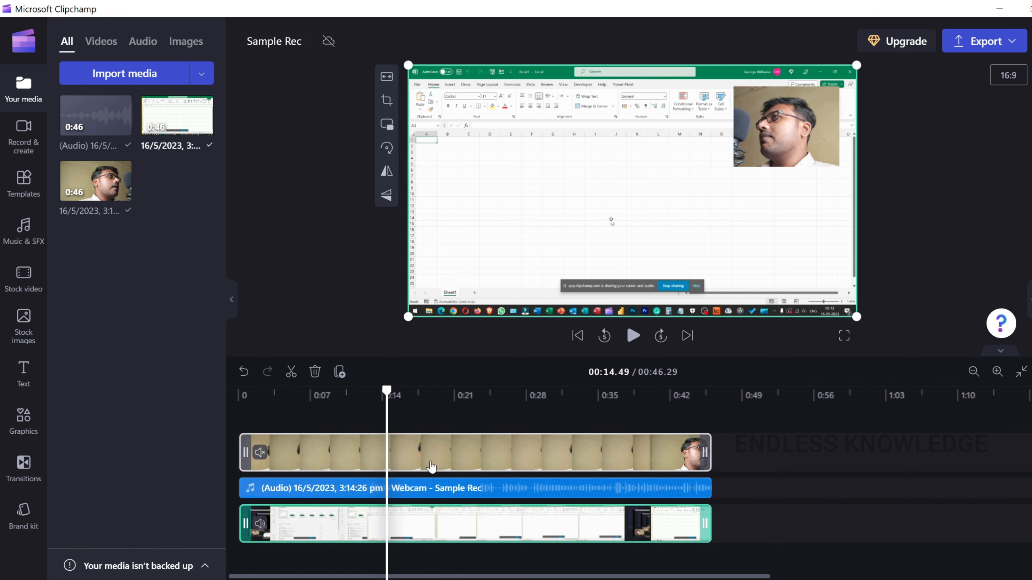
{"action": "left_click", "coordinate": [416, 493]}
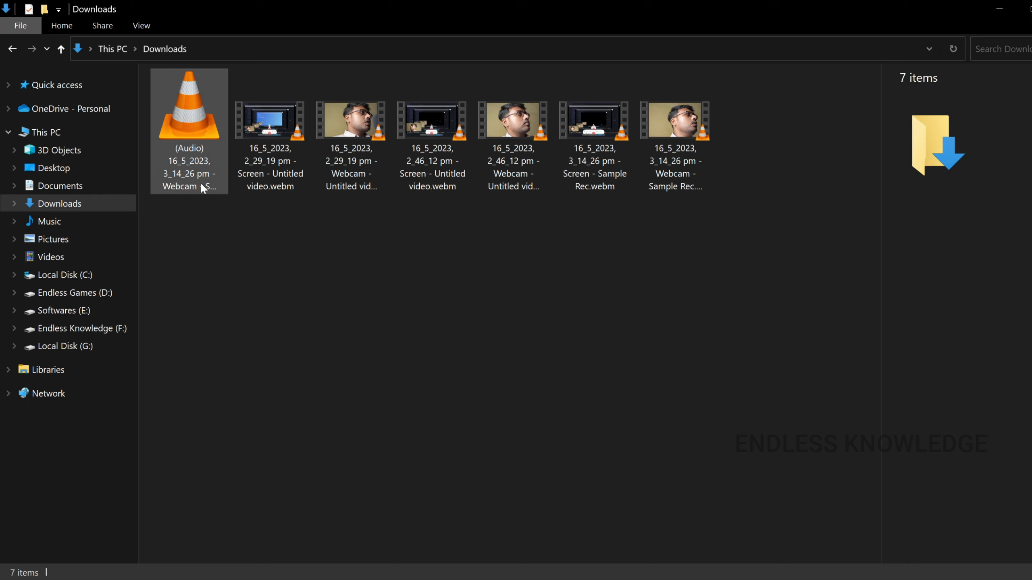
- Switch to the Downloads folder in File Explorer and inspect the detached audio file and the separately saved screen and webcam recordings
{"action": "left_click", "coordinate": [199, 163]}
{"action": "left_click", "coordinate": [298, 164]}
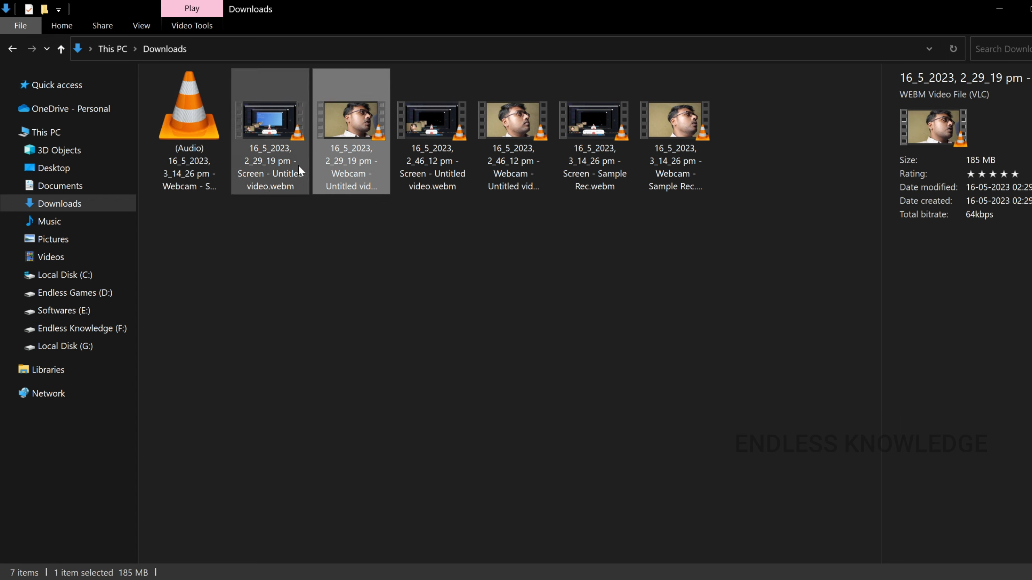
{"action": "left_click", "coordinate": [423, 164]}
{"action": "left_click", "coordinate": [513, 166]}
{"action": "left_click", "coordinate": [593, 166]}
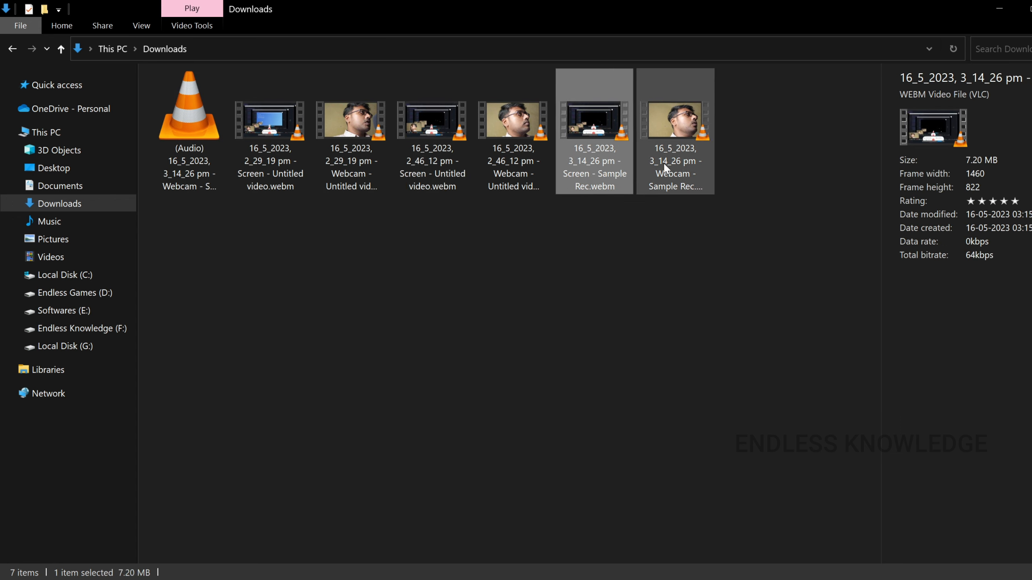
{"action": "left_click", "coordinate": [668, 167]}
{"action": "left_click", "coordinate": [422, 162]}
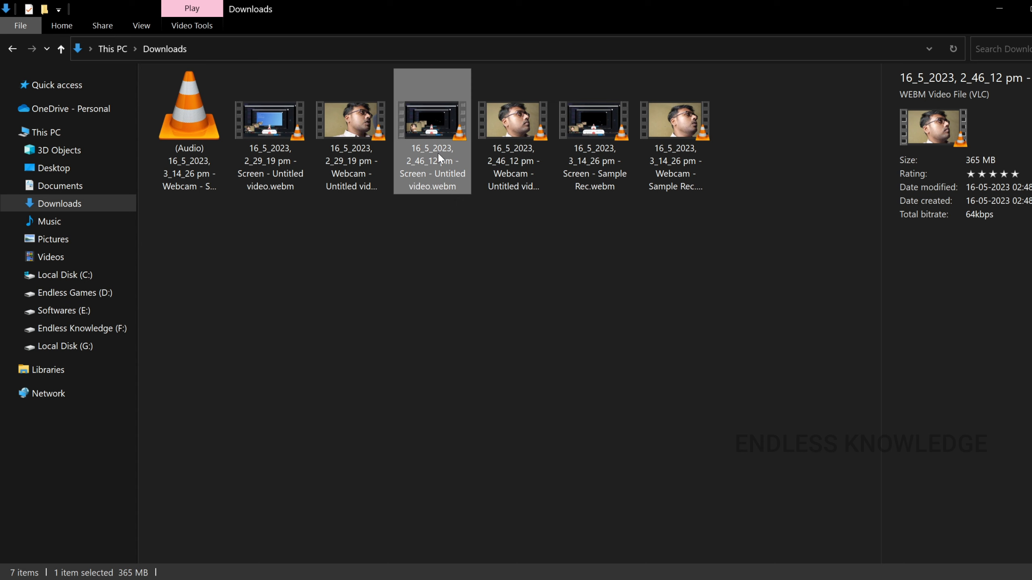
{"action": "left_click", "coordinate": [292, 163]}
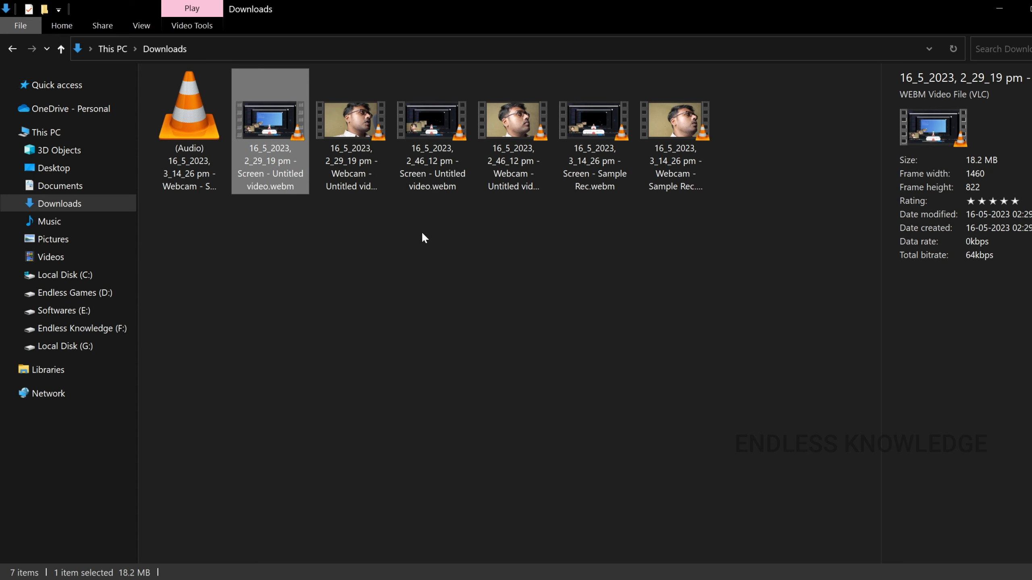